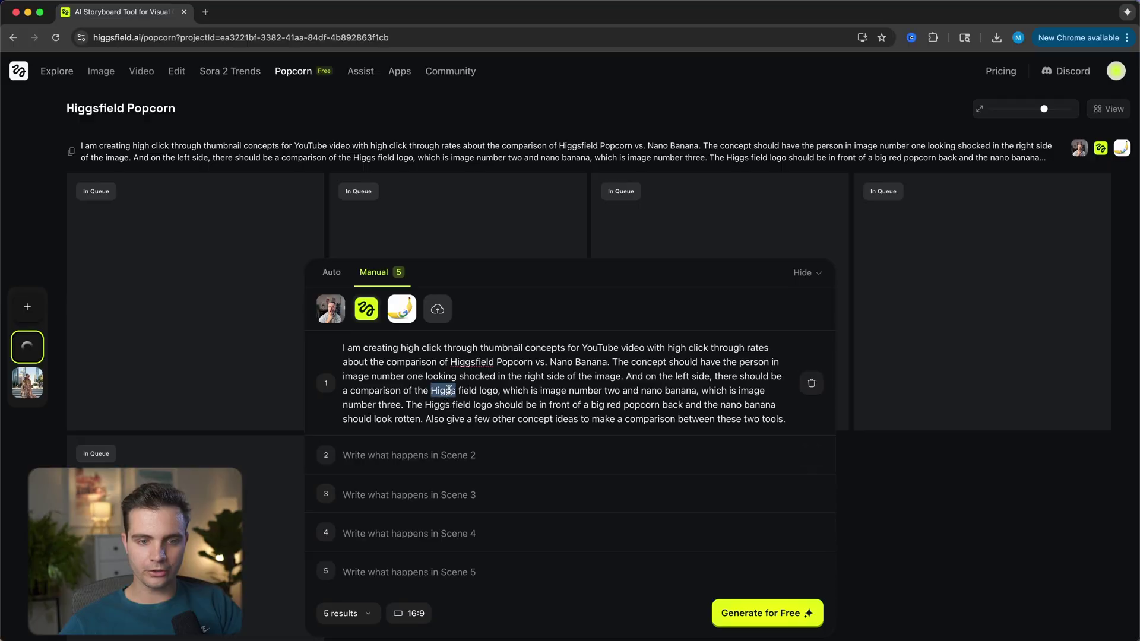
pyautogui.tripleClick(449, 390)
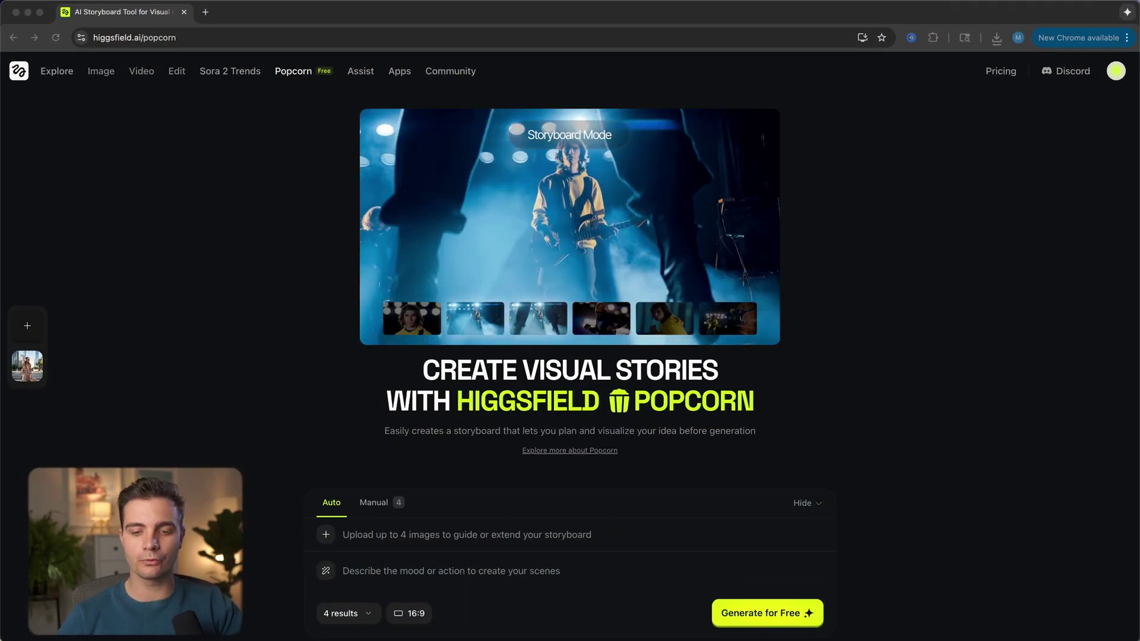
pyautogui.click(1116, 71)
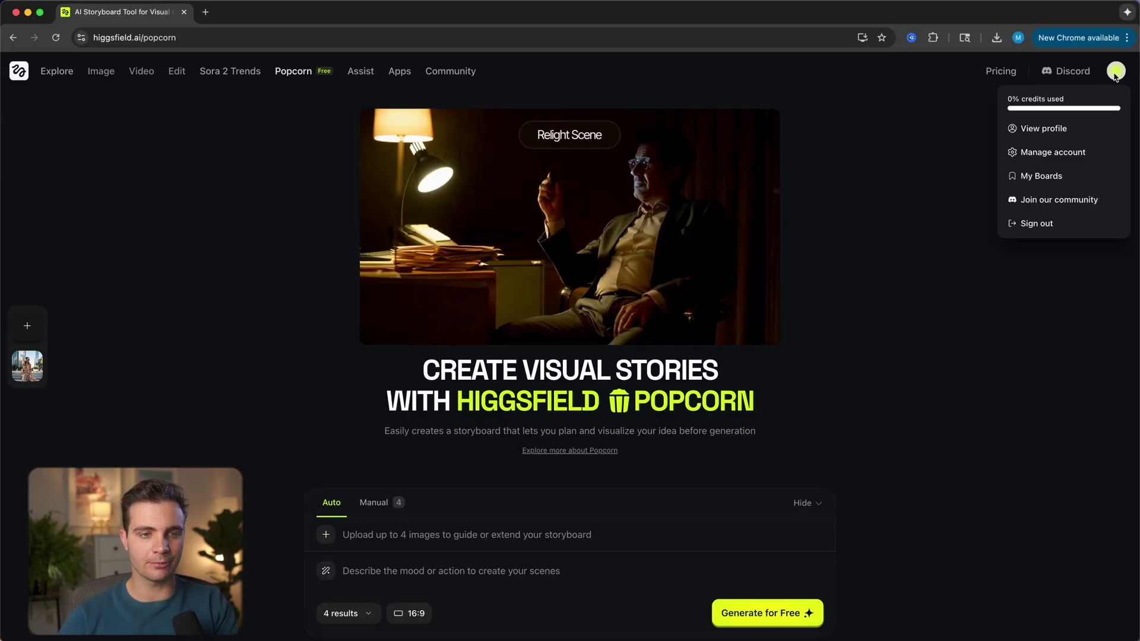
pyautogui.click(779, 80)
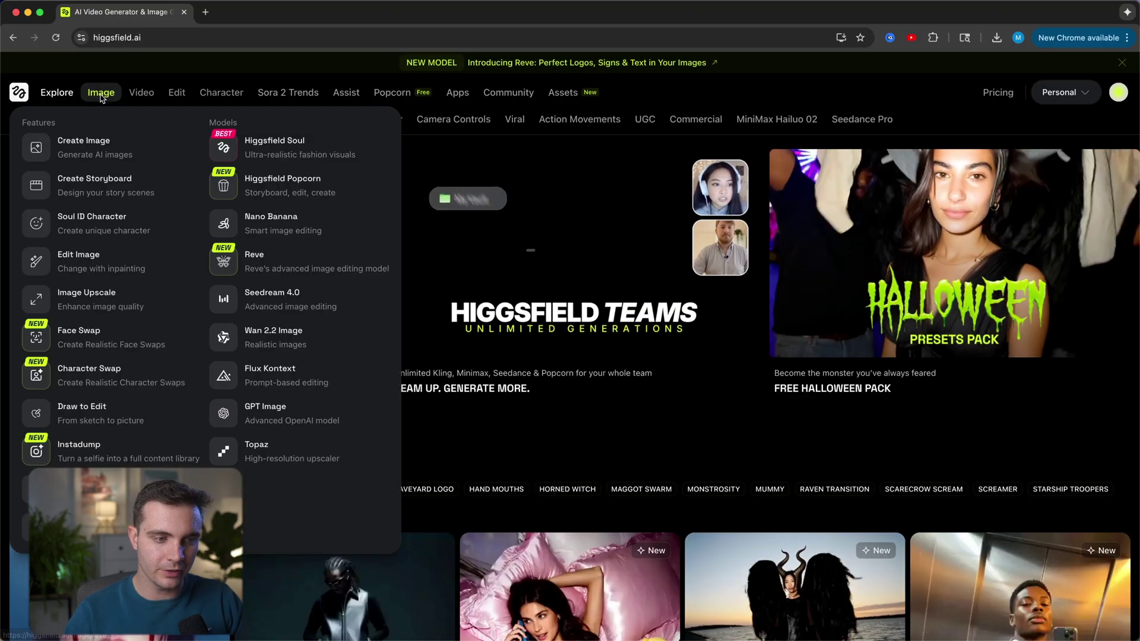
# Open the Face Swap image tool and start uploading the photo of the face to insert
pyautogui.click(99, 89)
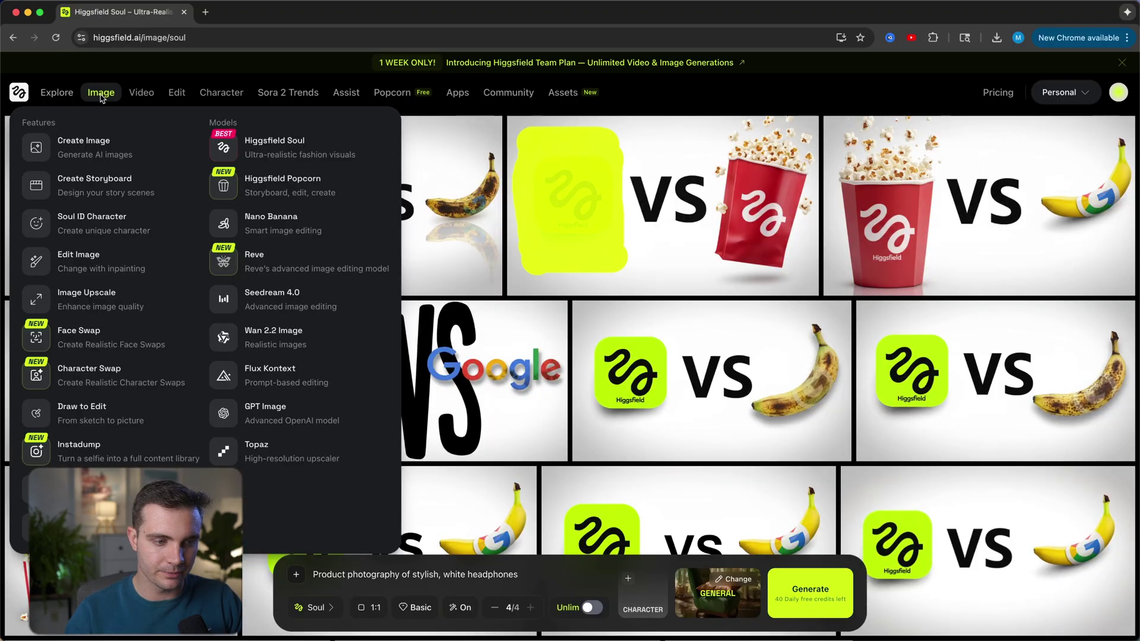
pyautogui.click(96, 345)
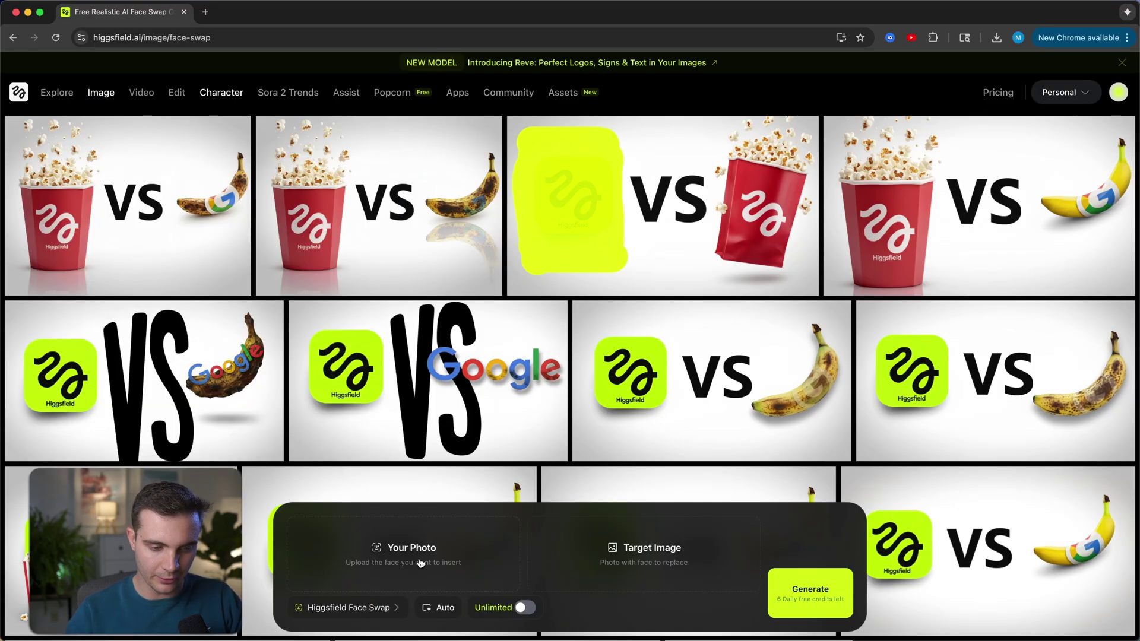
pyautogui.click(409, 565)
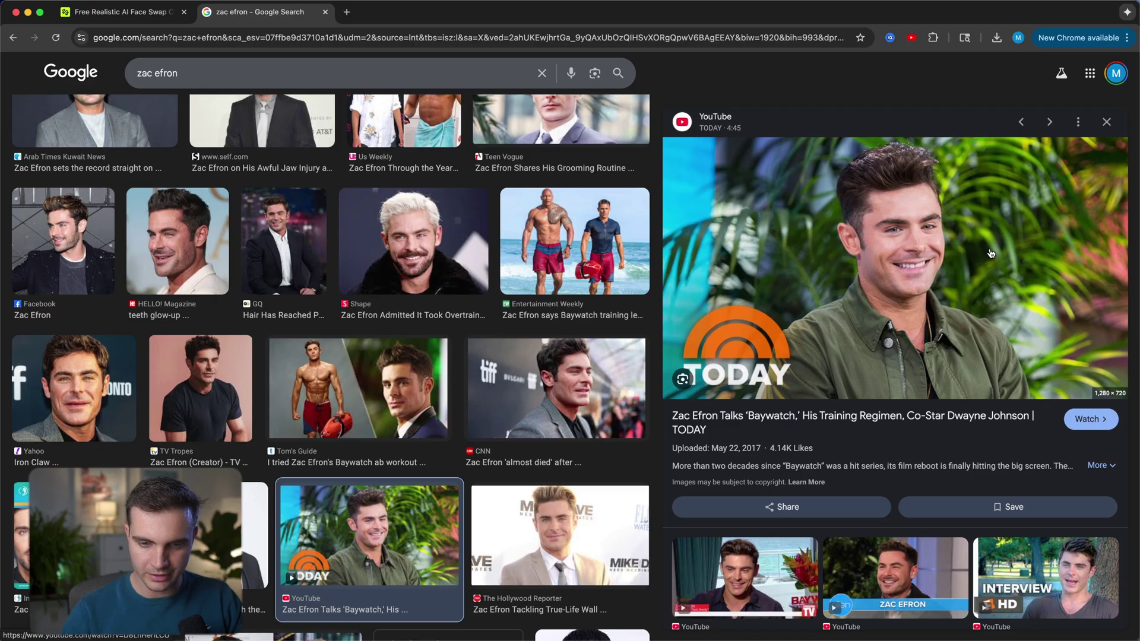
# Collect face-swap target pictures from Google Images: the Today interview photo, the Baywatch beach photo and the Time Magazine portrait of young Donald Trump
pyautogui.rightClick(990, 253)
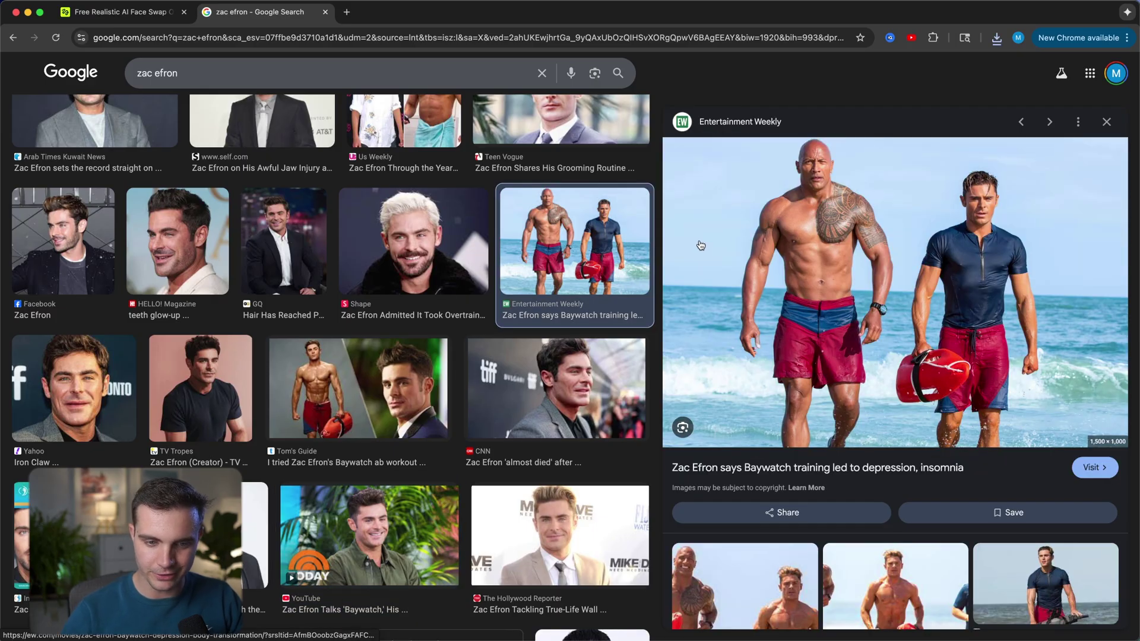
pyautogui.rightClick(701, 245)
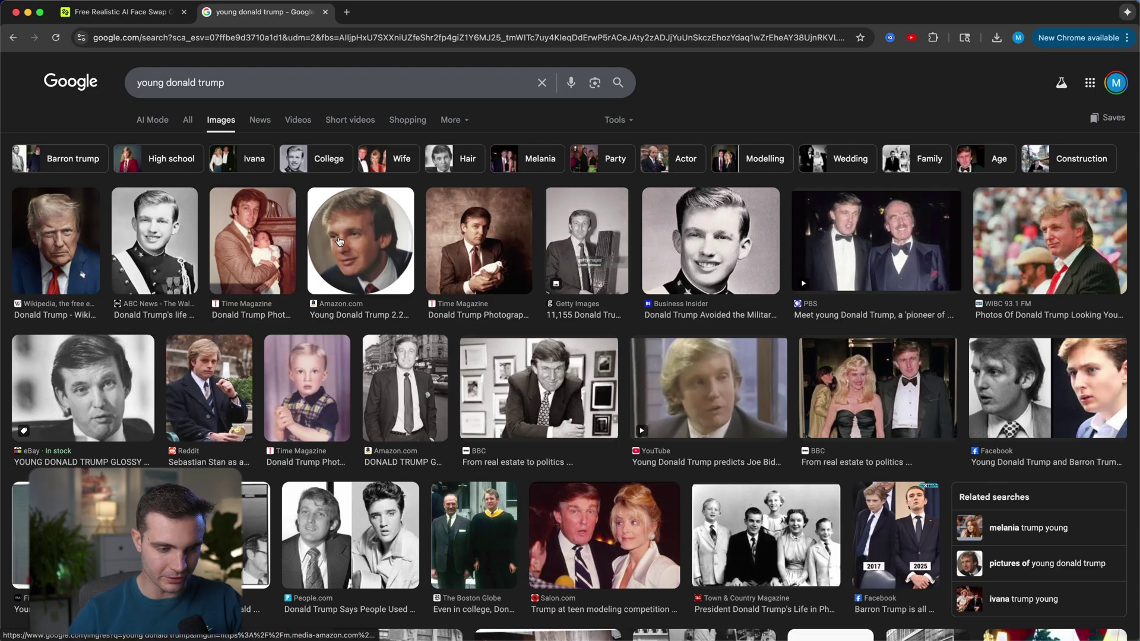
pyautogui.click(479, 243)
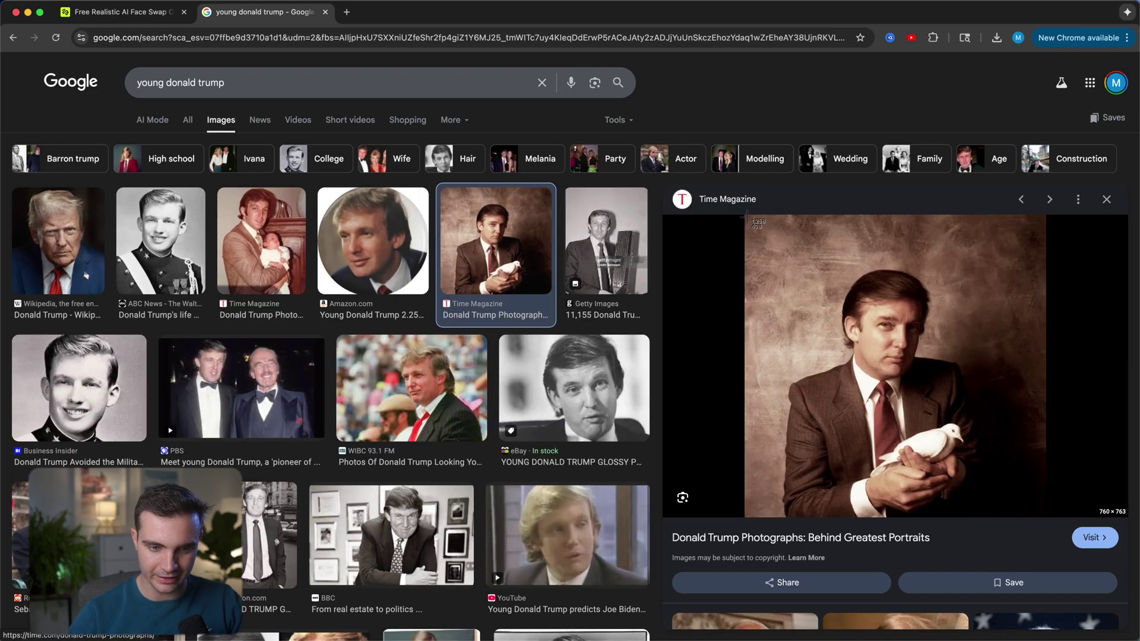
pyautogui.moveTo(747, 216); pyautogui.dragTo(1067, 611)
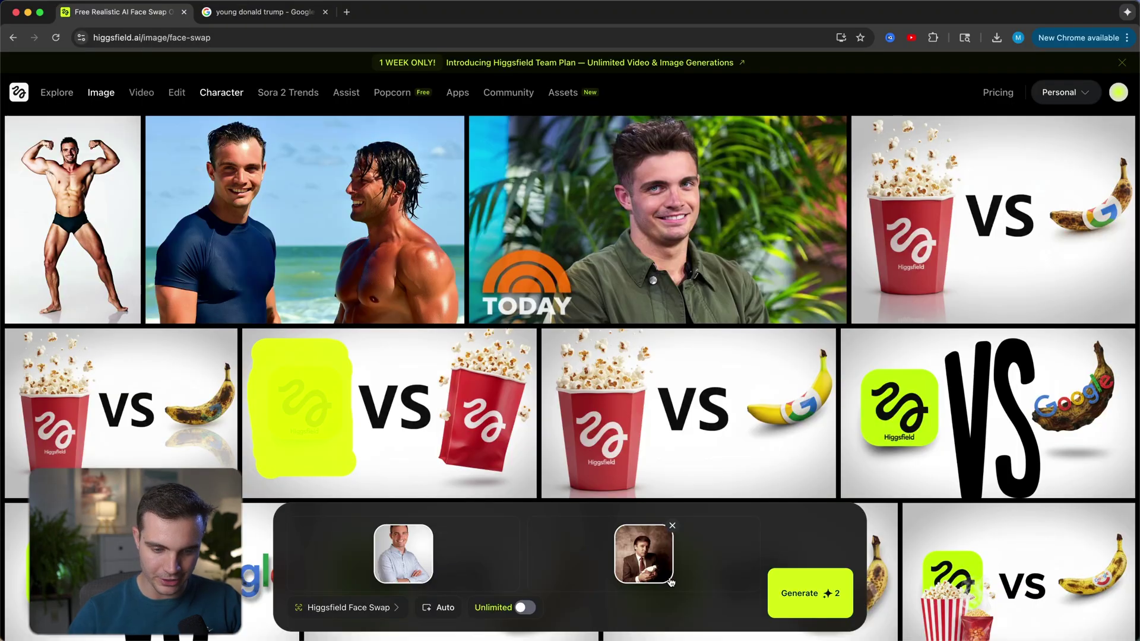
# Generate the face swap onto the Time Magazine portrait and review the finished swaps at full size
pyautogui.click(790, 601)
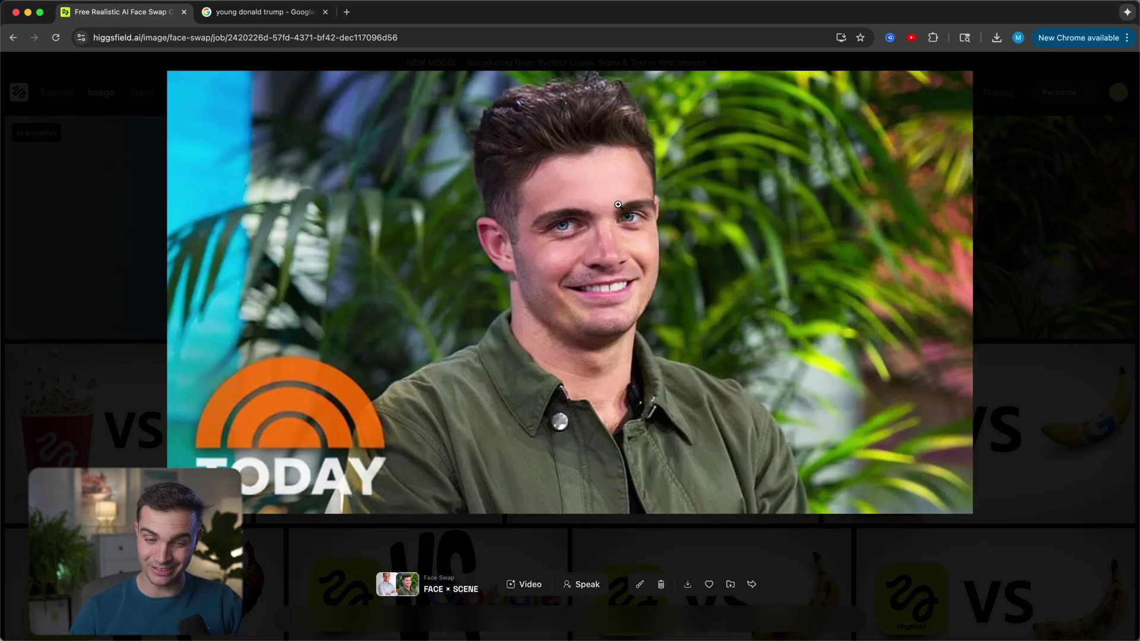
pyautogui.press('Right')
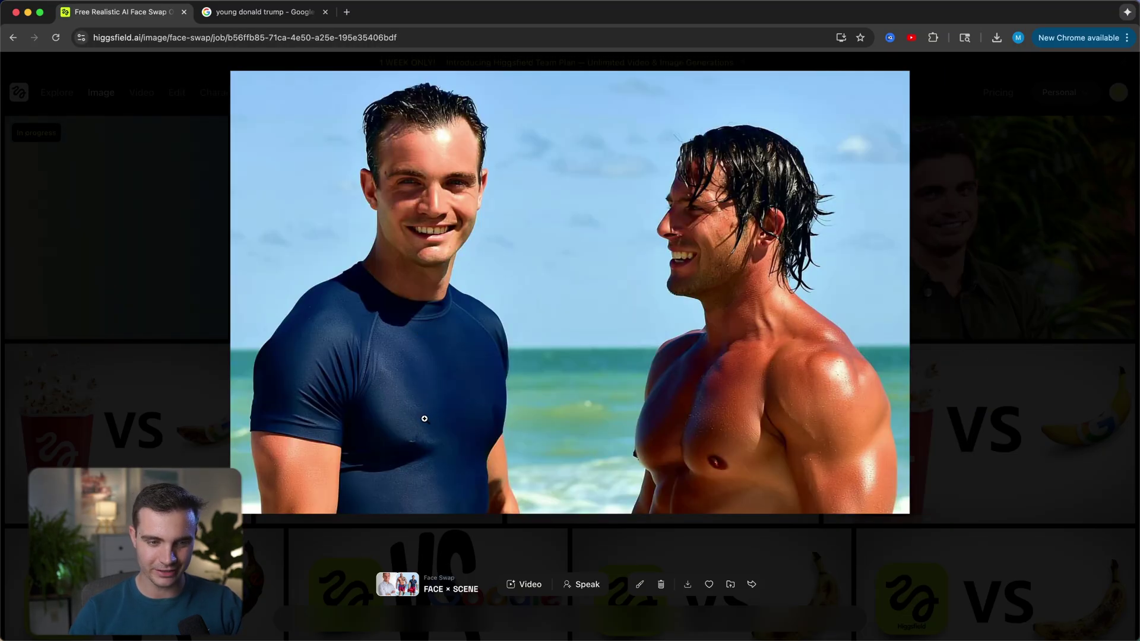
pyautogui.press('Right')
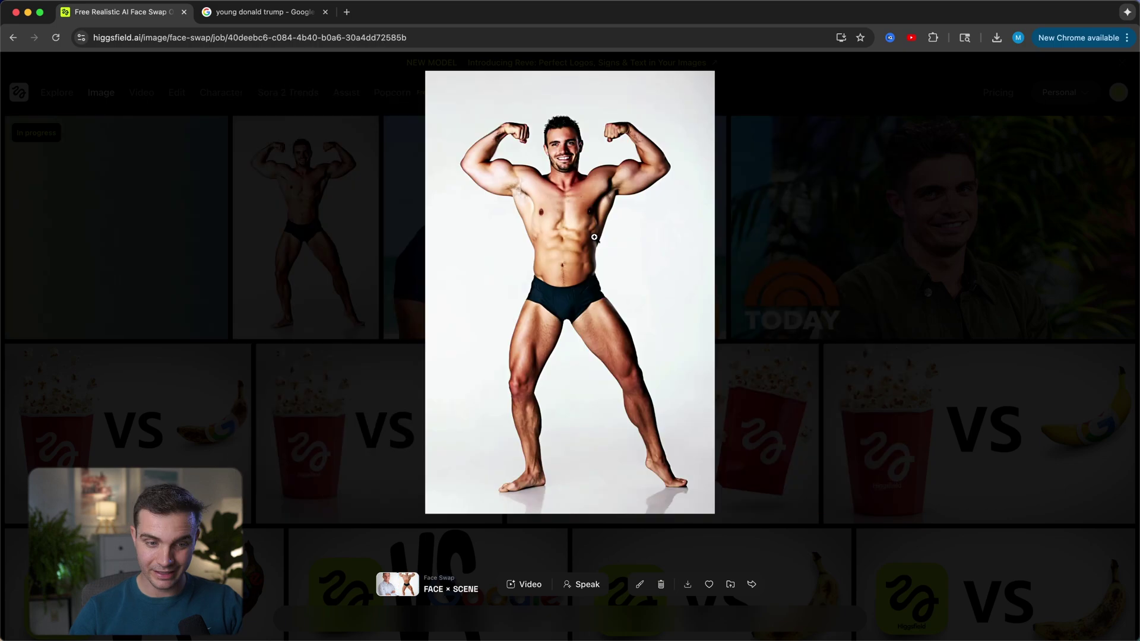
pyautogui.click(179, 238)
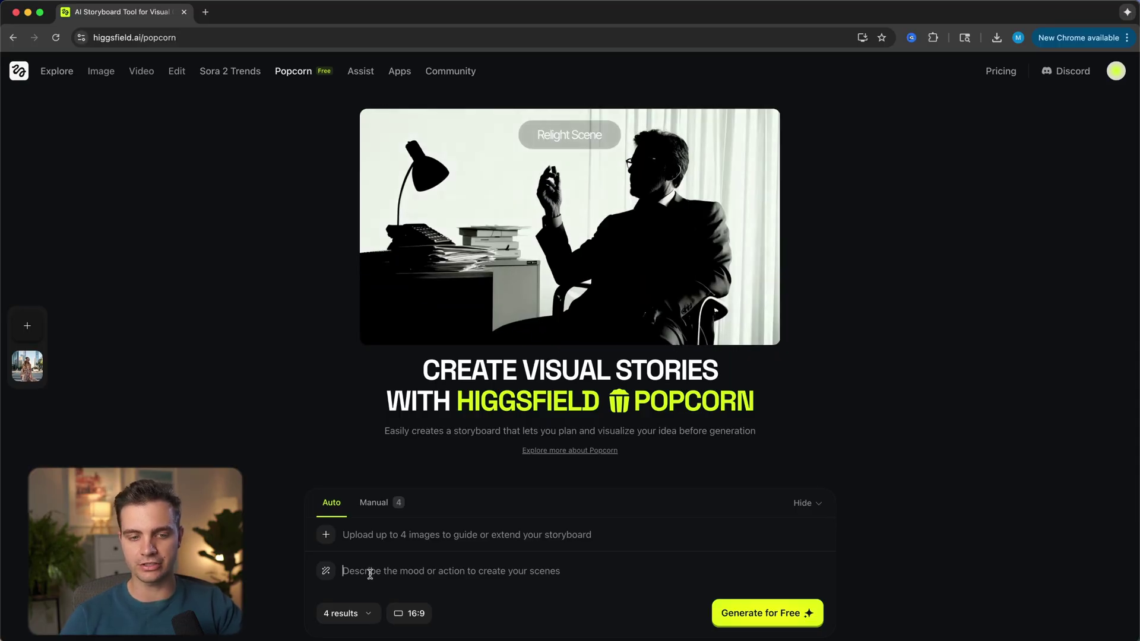
# In Popcorn's Auto mode, add the shocked person, Higgsfield logo and nano banana images as references and review the thumbnail prompt
pyautogui.click(391, 503)
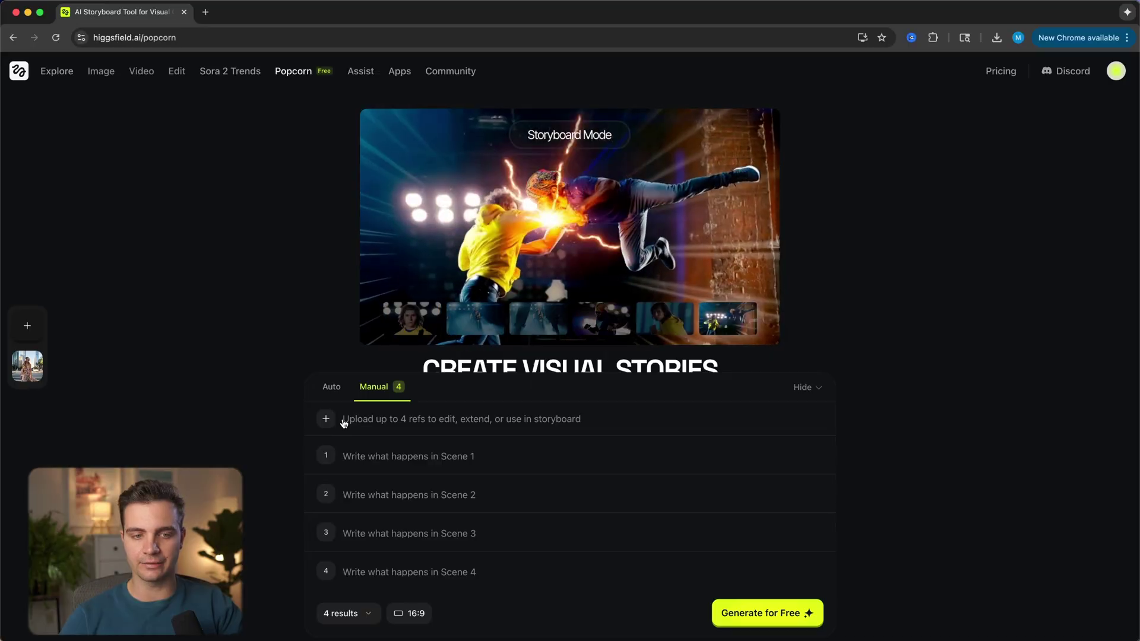
pyautogui.click(331, 387)
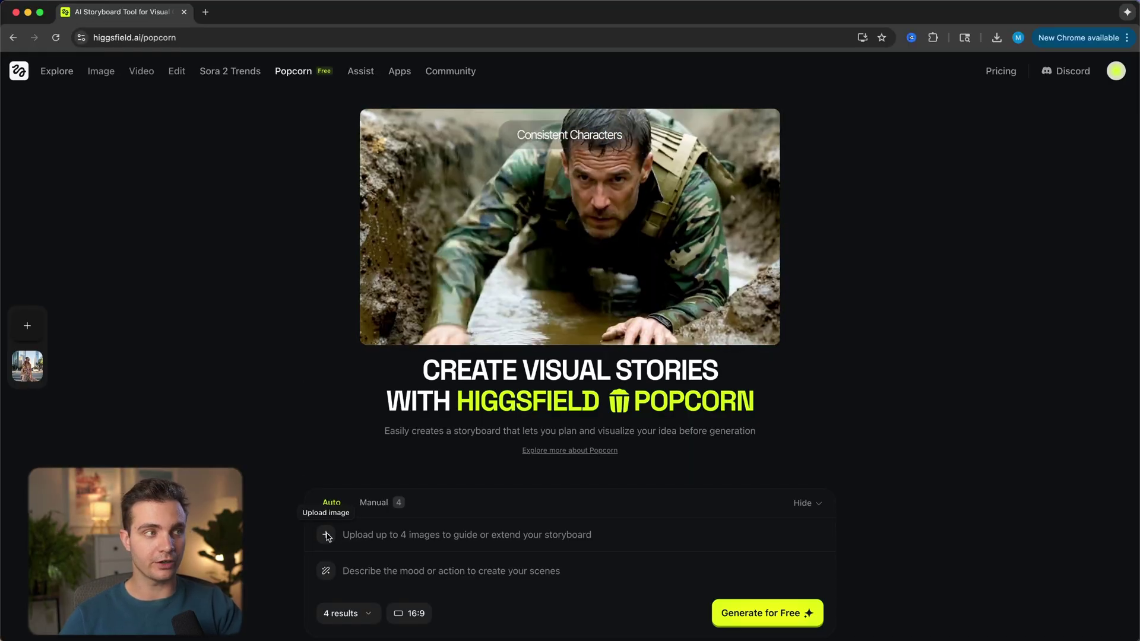
pyautogui.click(326, 535)
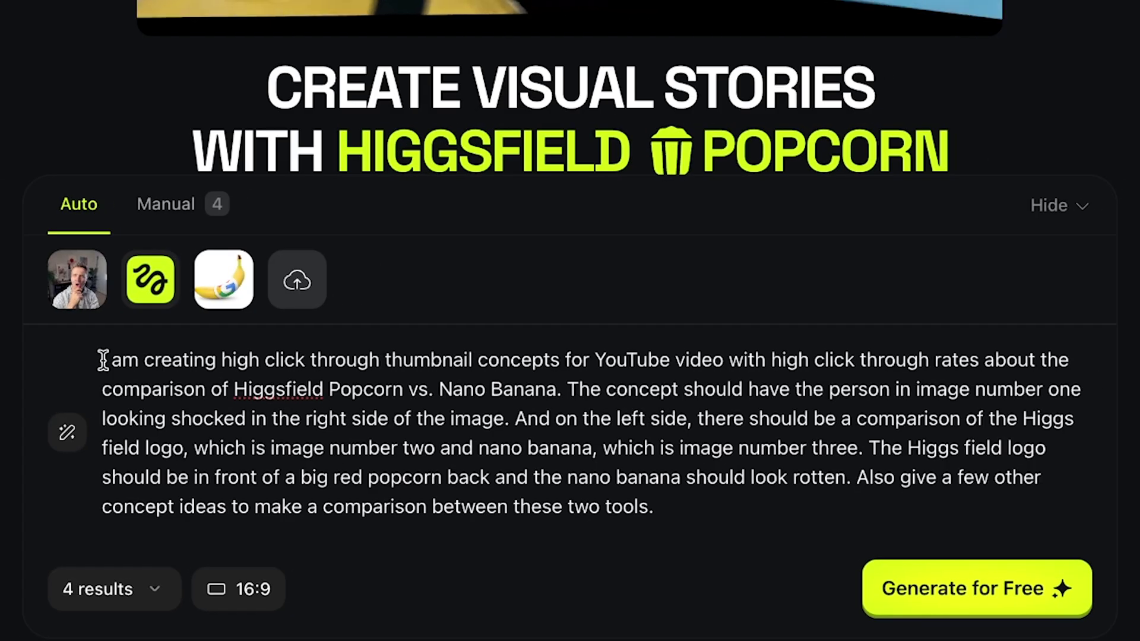
pyautogui.moveTo(102, 359); pyautogui.dragTo(564, 390)
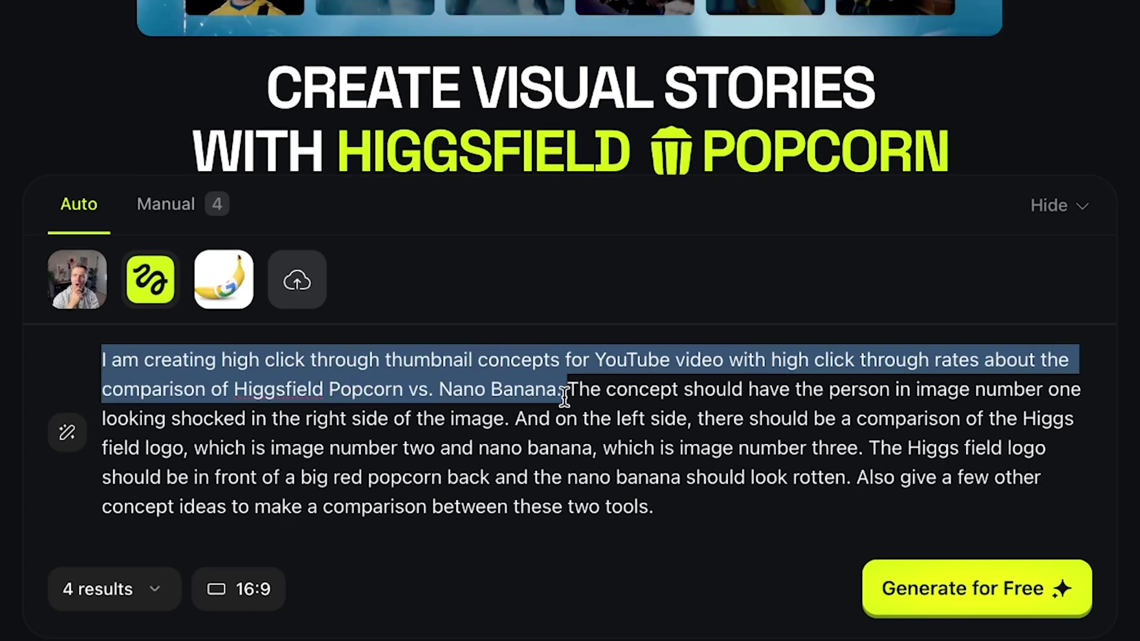
pyautogui.press('super+Down')
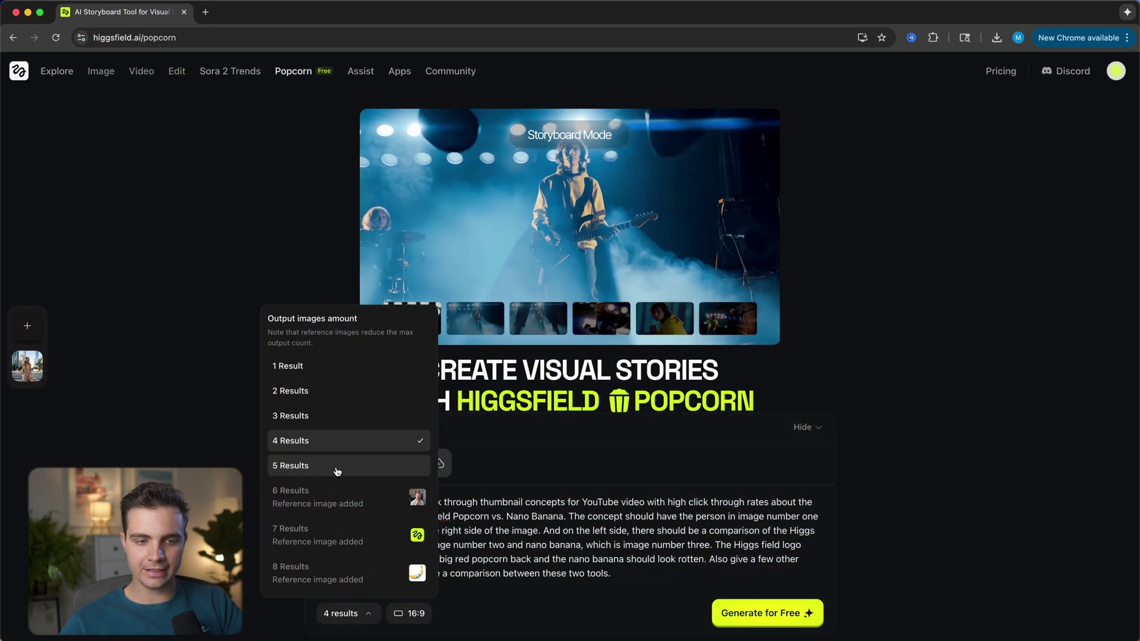
# Set the output amount to 5 results and generate the thumbnail concepts from the prompt
pyautogui.click(339, 469)
pyautogui.click(348, 613)
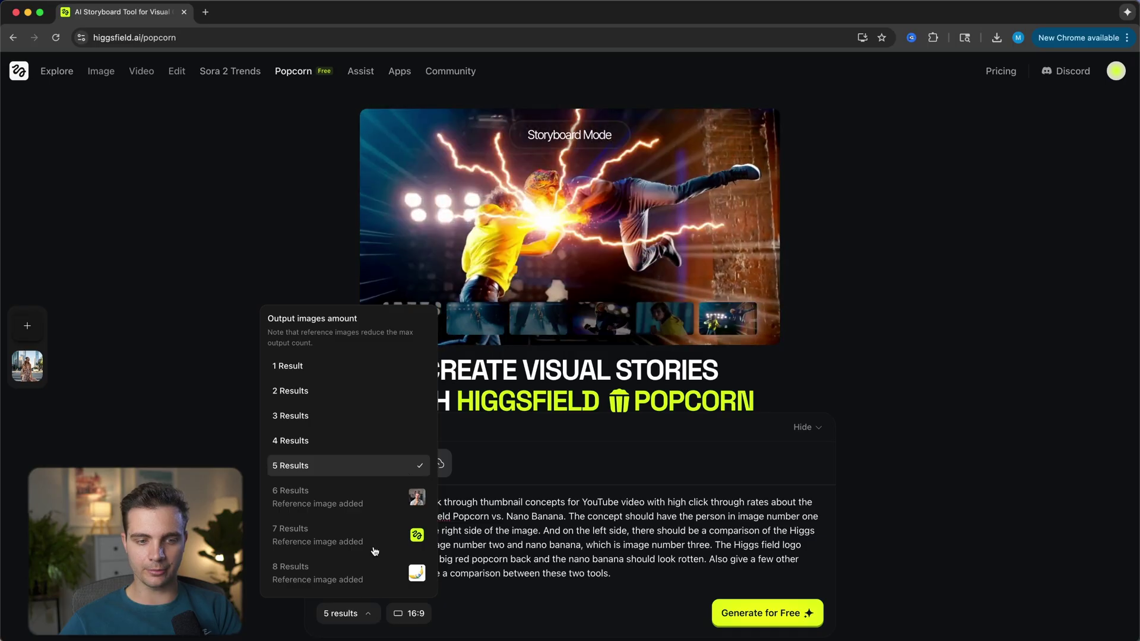
pyautogui.click(558, 479)
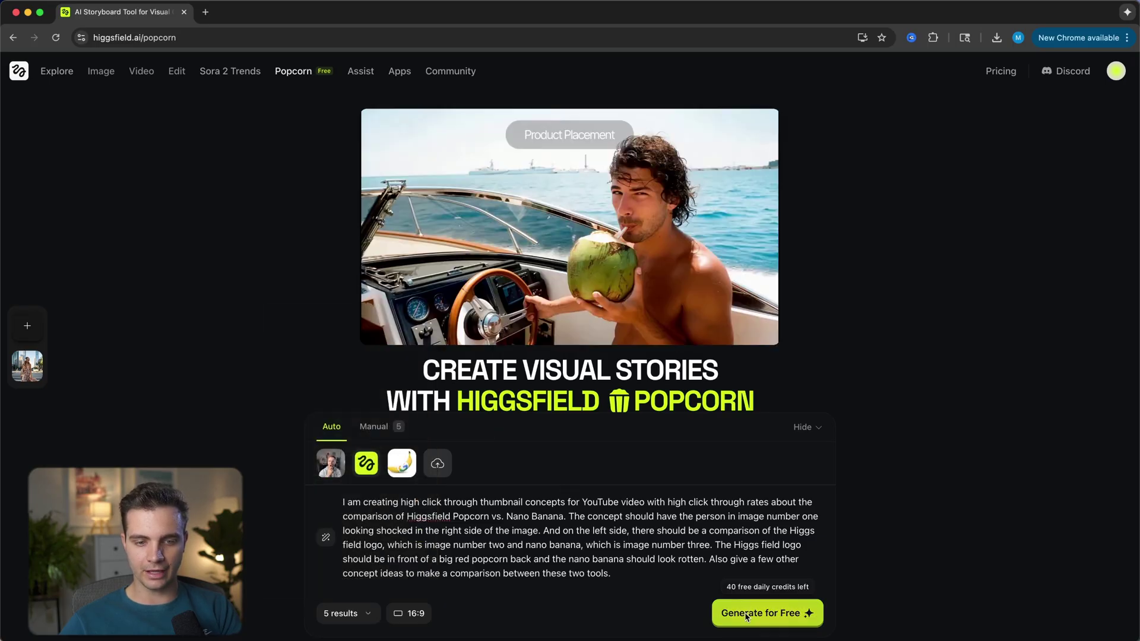
pyautogui.click(746, 617)
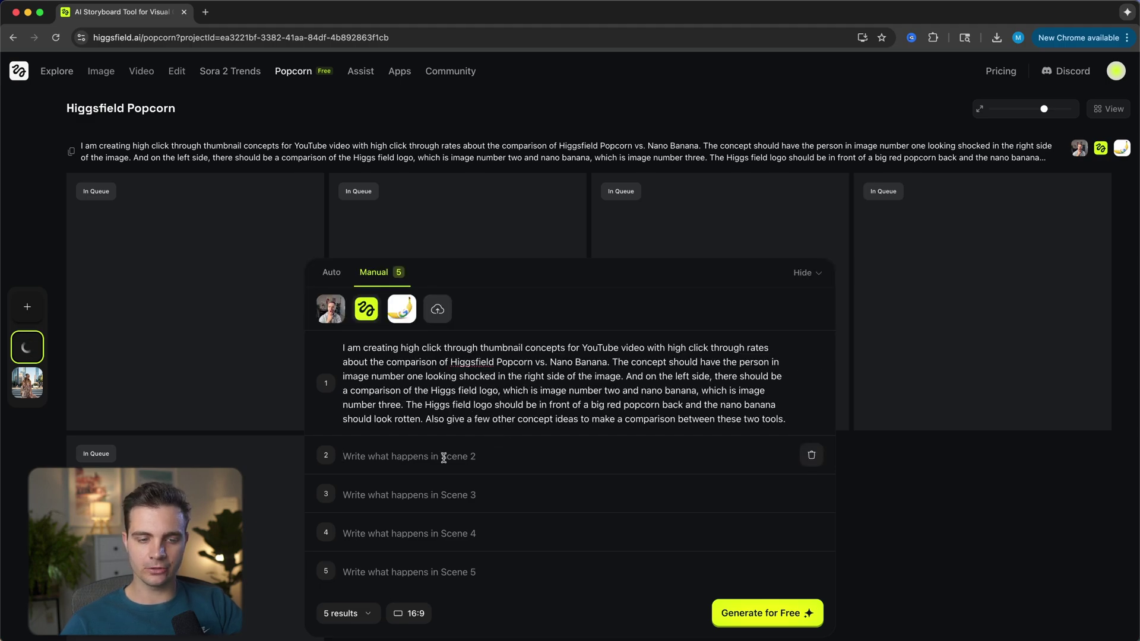
# Copy the Scene 1 prompt into Scene 2 with the person looking excited, and generate the three manual scenes
pyautogui.tripleClick(442, 391)
pyautogui.hotkey('ctrl', 'c')
pyautogui.click(451, 453)
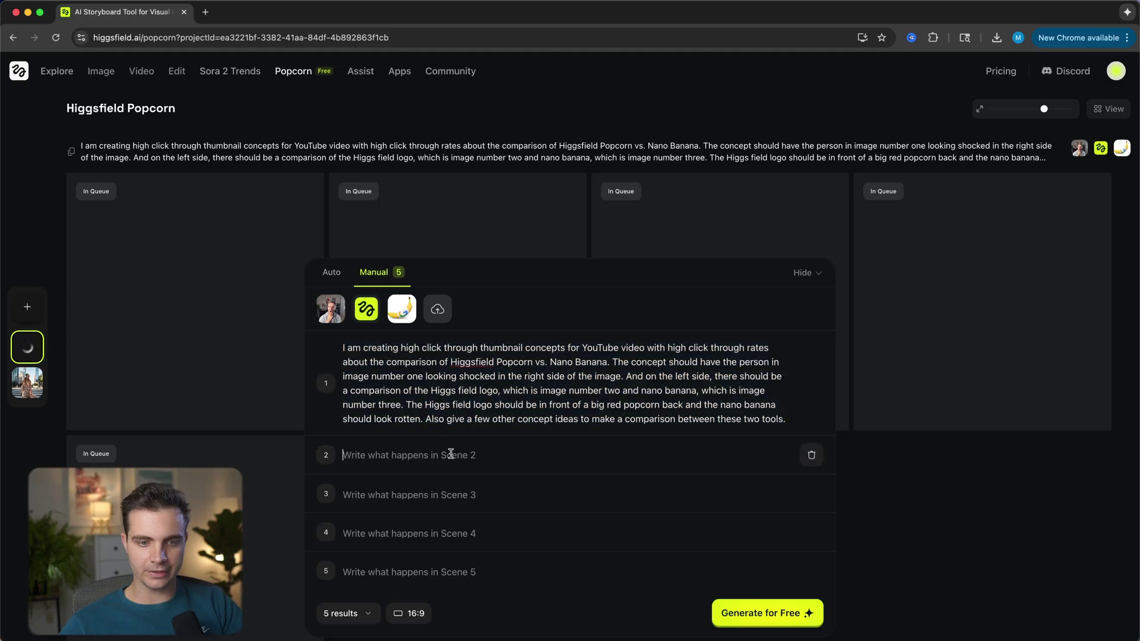
pyautogui.hotkey('ctrl', 'v')
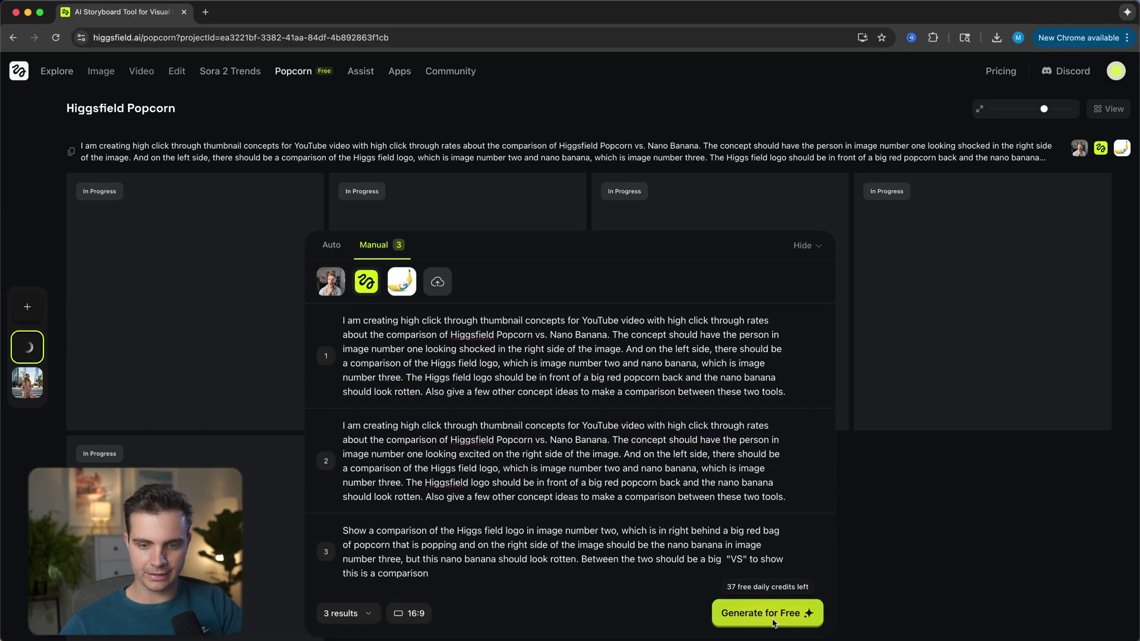
pyautogui.click(766, 613)
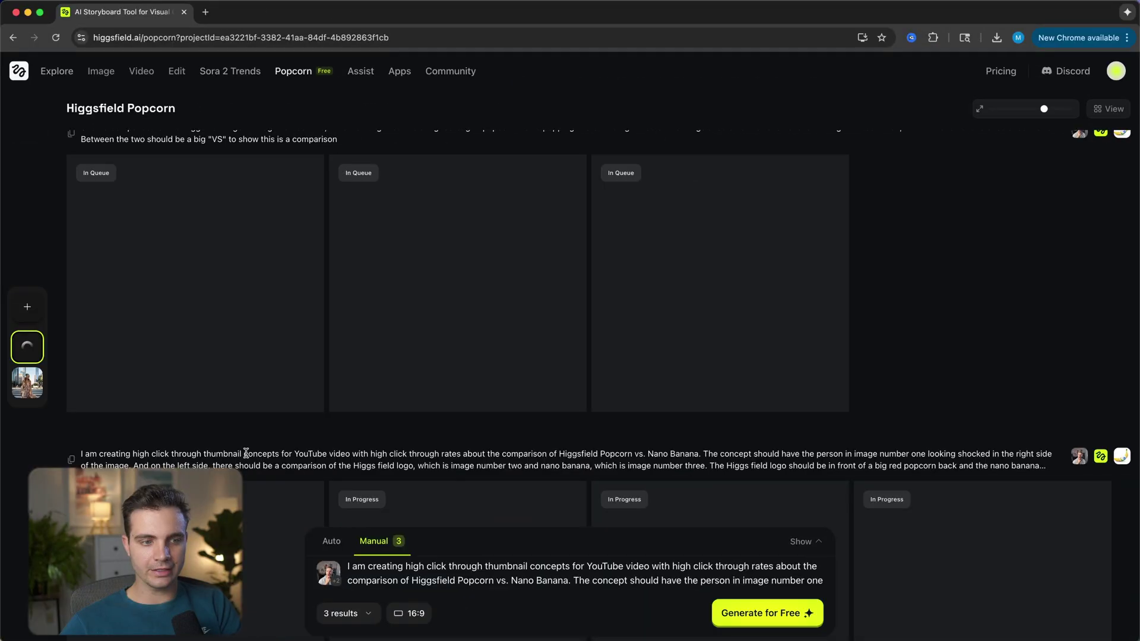
# Look over the queued generations and set the aspect ratio to 9:16
pyautogui.scroll(1, 278, 265)
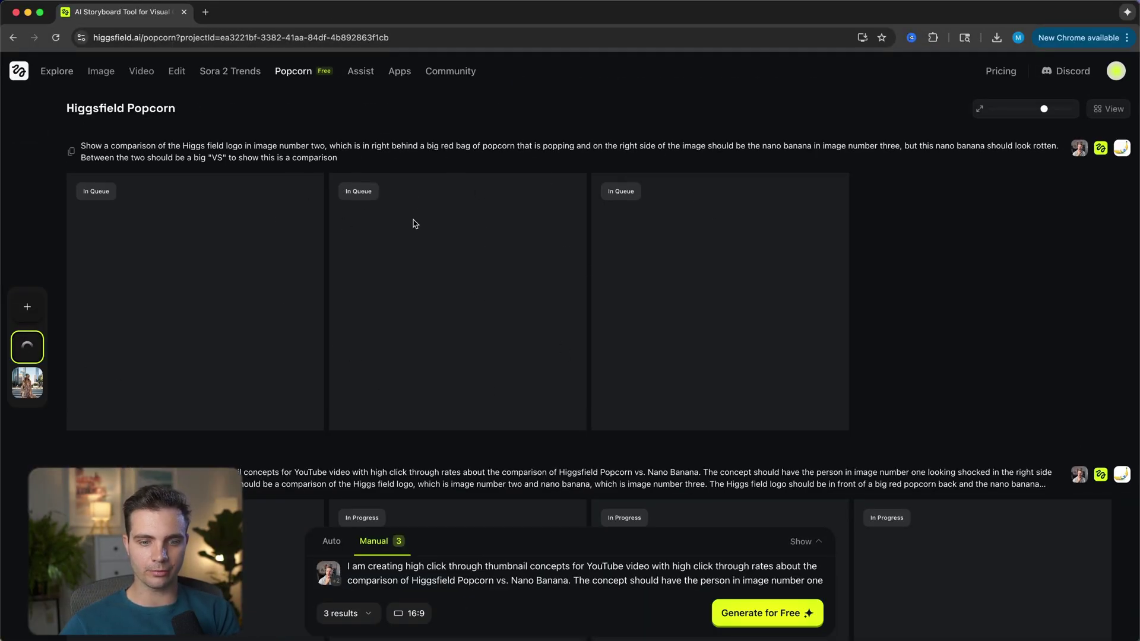
pyautogui.scroll(-4, 333, 400)
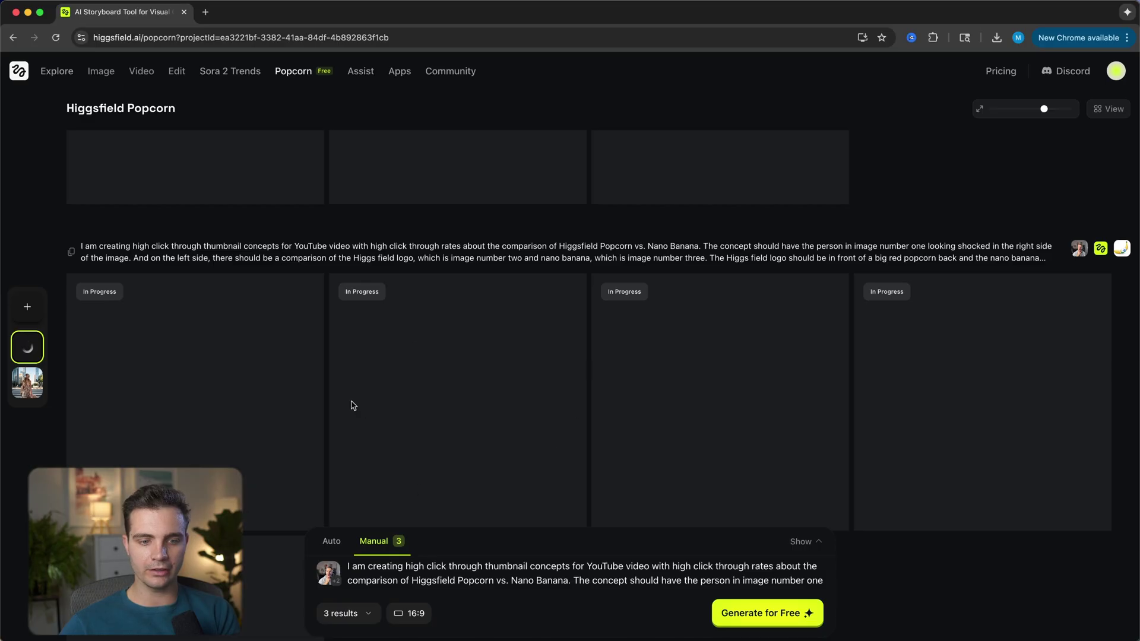
pyautogui.scroll(-2, 451, 475)
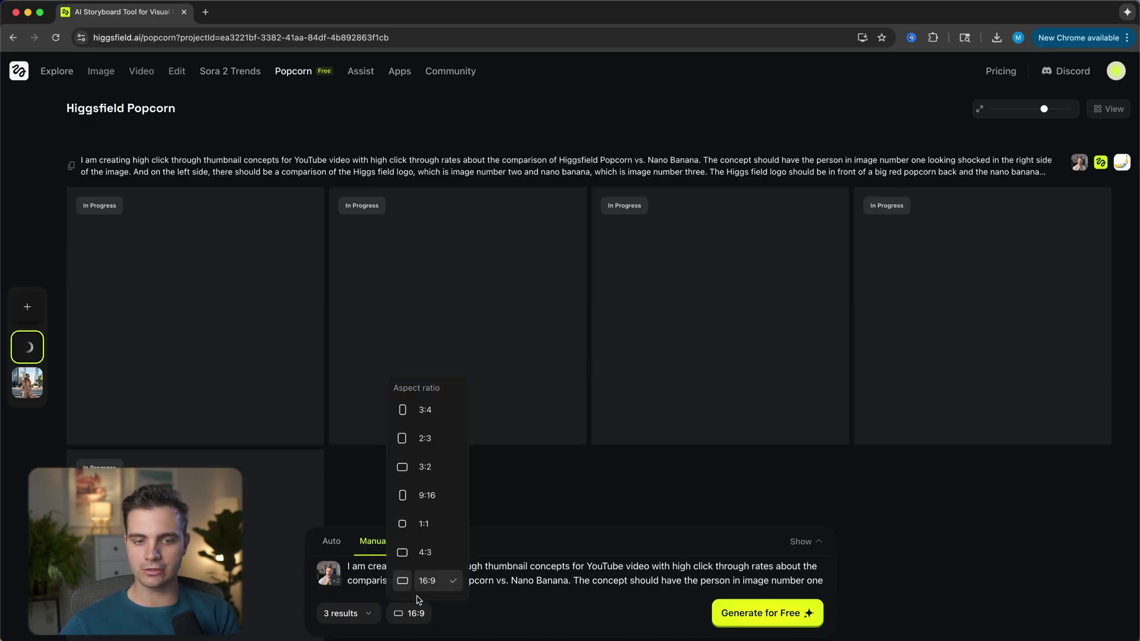
pyautogui.click(410, 498)
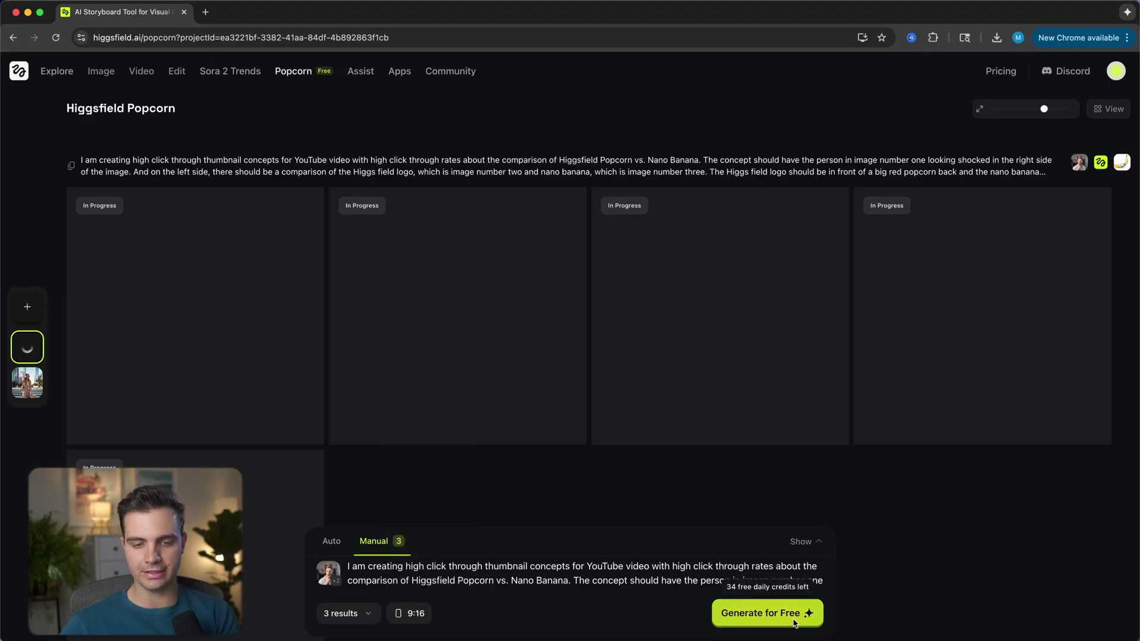
pyautogui.click(742, 575)
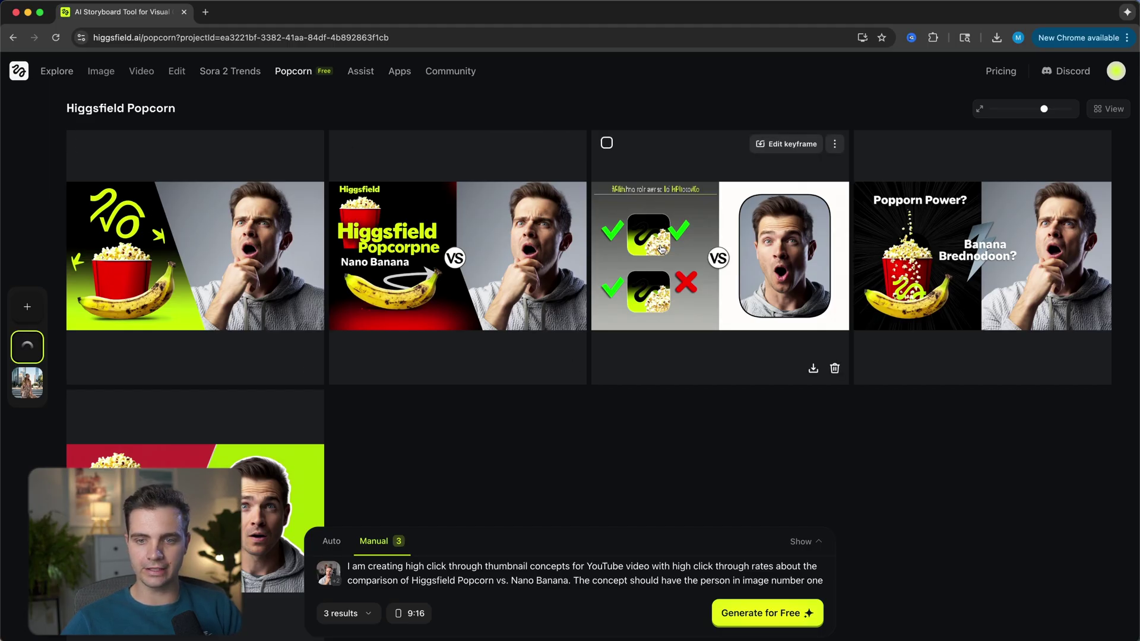
# Switch to Auto mode and replace the prompt with a request for thumbnail concepts comparing Higgsfield popcorn to Google Nano Banana, person in image one optional
pyautogui.scroll(-2, 470, 464)
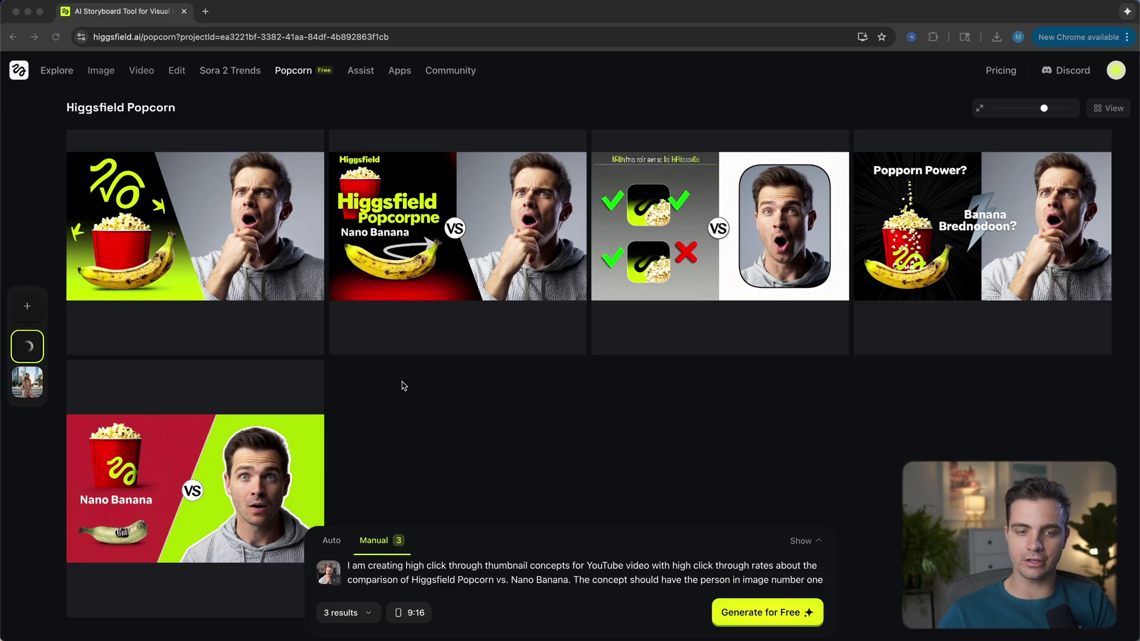
pyautogui.click(336, 543)
pyautogui.click(332, 542)
pyautogui.tripleClick(486, 537)
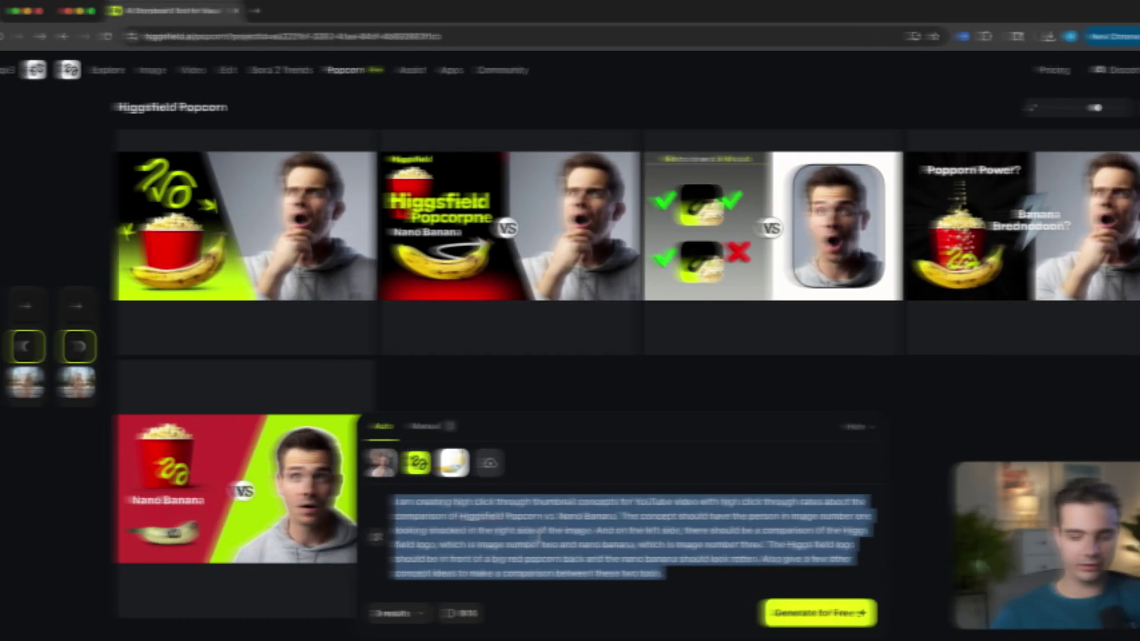
pyautogui.write('Create thumbnail concepts for a video that compares Higgsfield popcorn to Google Nano Banana. The Higgsfield logo is an image number two and the Nano Banana is an image number three. Feel free to either use the person in image number one or not use the person altogether.')
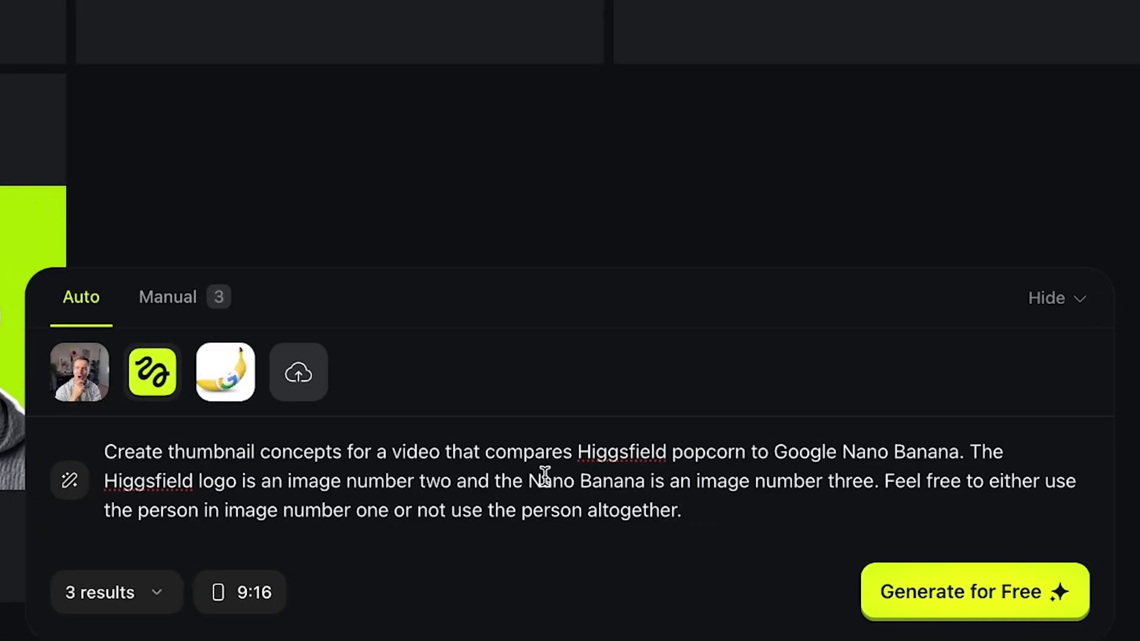
# Set the aspect ratio to 16:9 and the output amount to 5 results for the thumbnail concepts
pyautogui.click(918, 582)
pyautogui.click(236, 592)
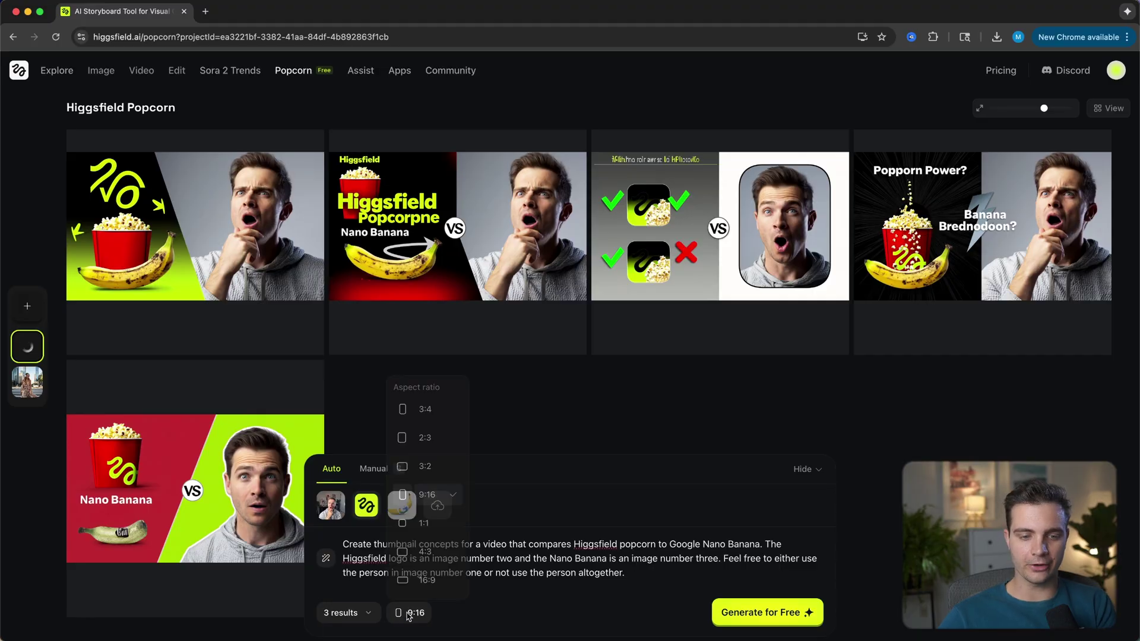
pyautogui.click(427, 580)
pyautogui.click(348, 613)
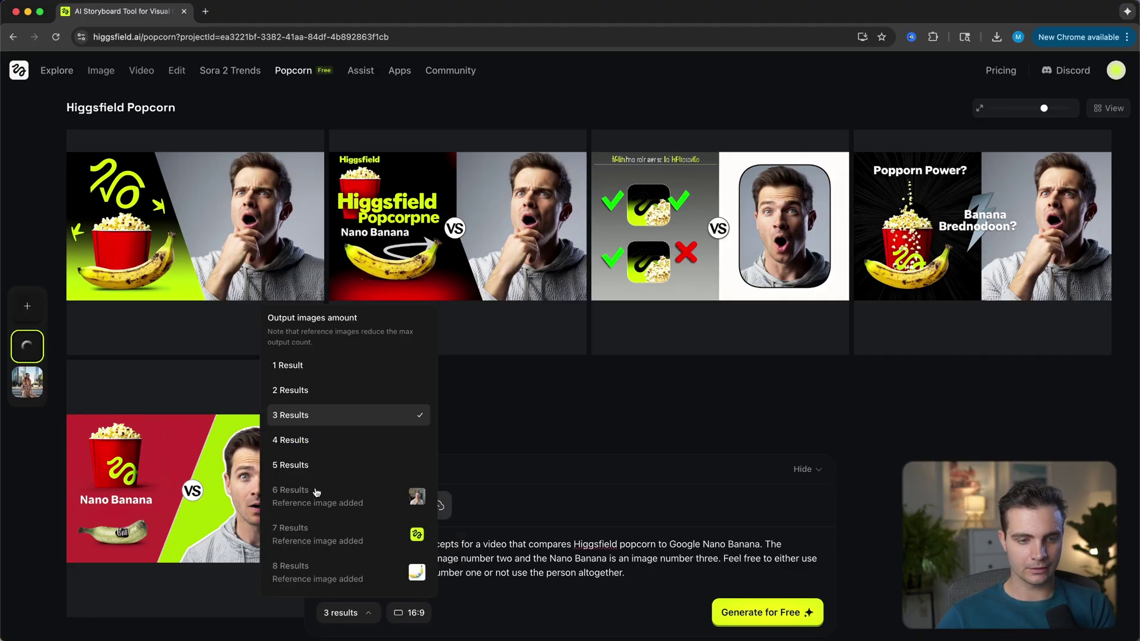
pyautogui.click(302, 465)
# Review the earlier thumbnail concepts and delete the third one, with the green check marks and red cross
pyautogui.scroll(-1, 661, 417)
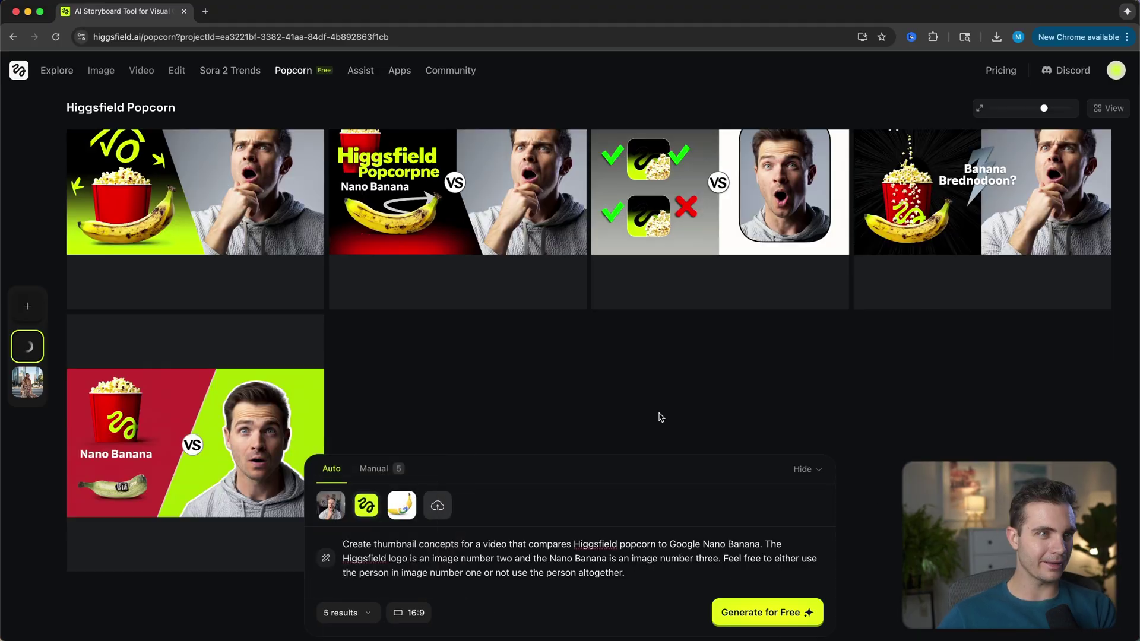
pyautogui.scroll(-1, 659, 418)
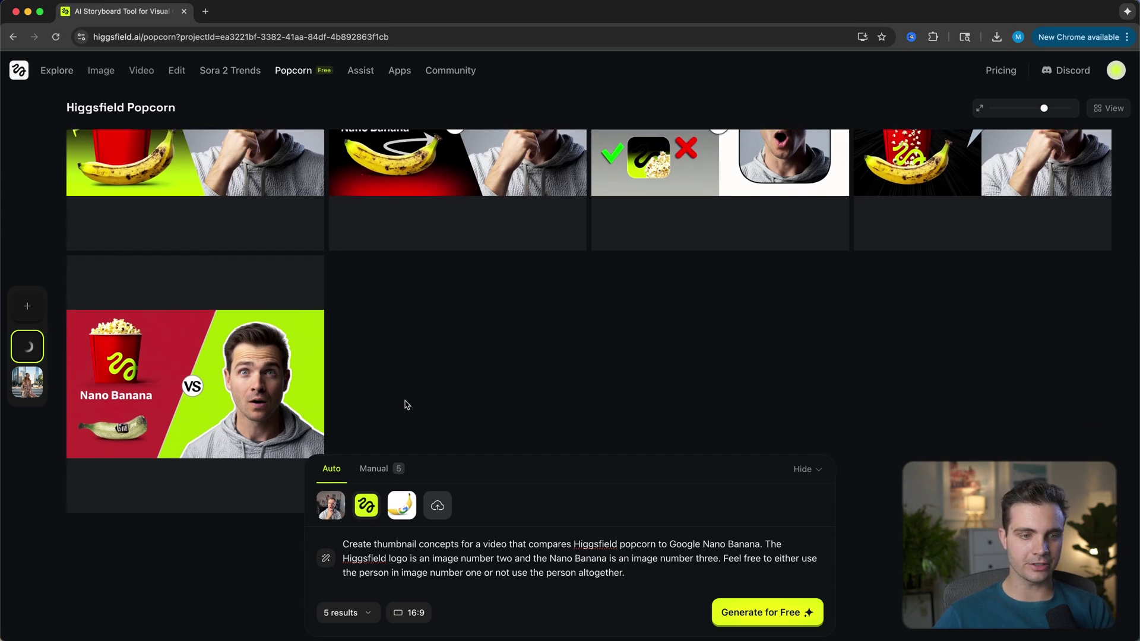
pyautogui.moveTo(229, 423)
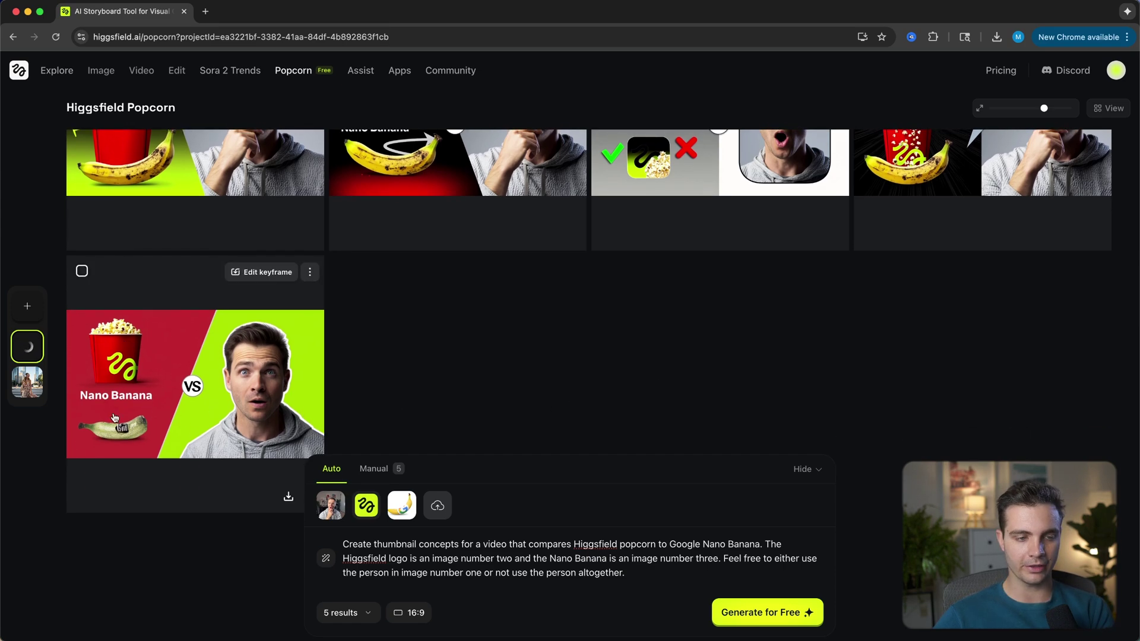
pyautogui.scroll(3, 606, 336)
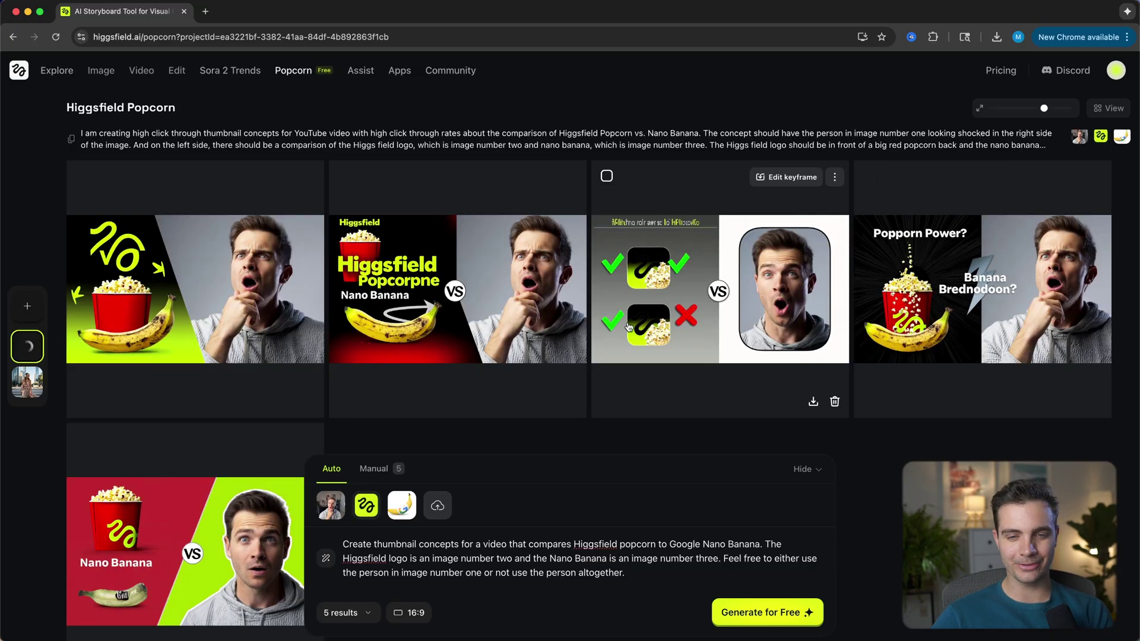
pyautogui.click(834, 401)
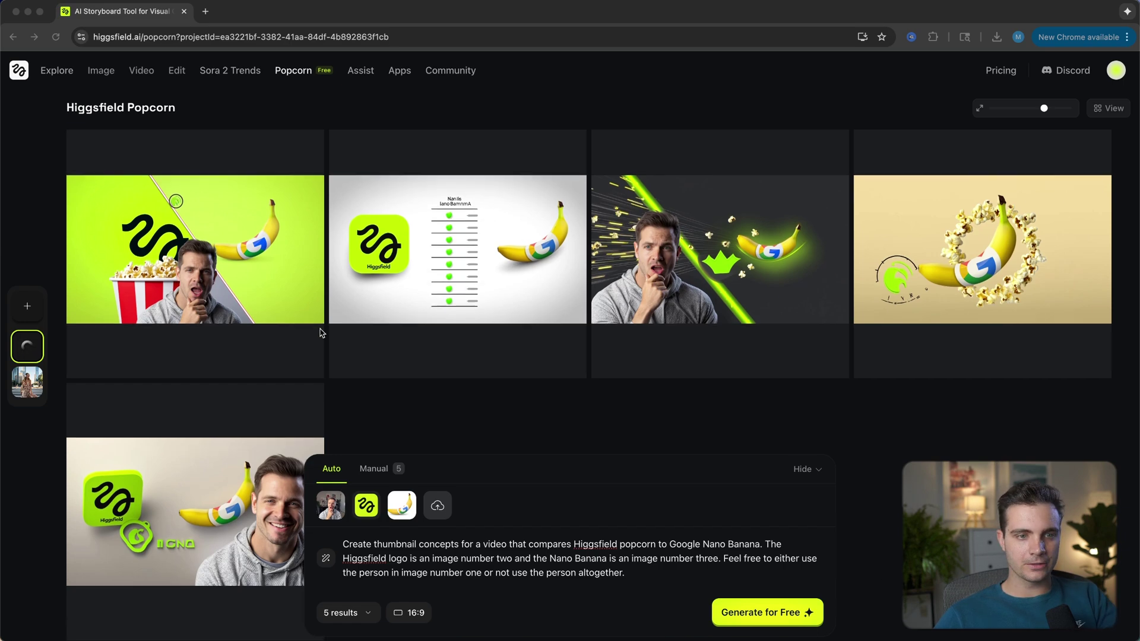
# Edit the concept with the Higgsfield logo and banana using Nano Banana Edit, replacing the middle graphic with big letters "VS"
pyautogui.scroll(1, 487, 256)
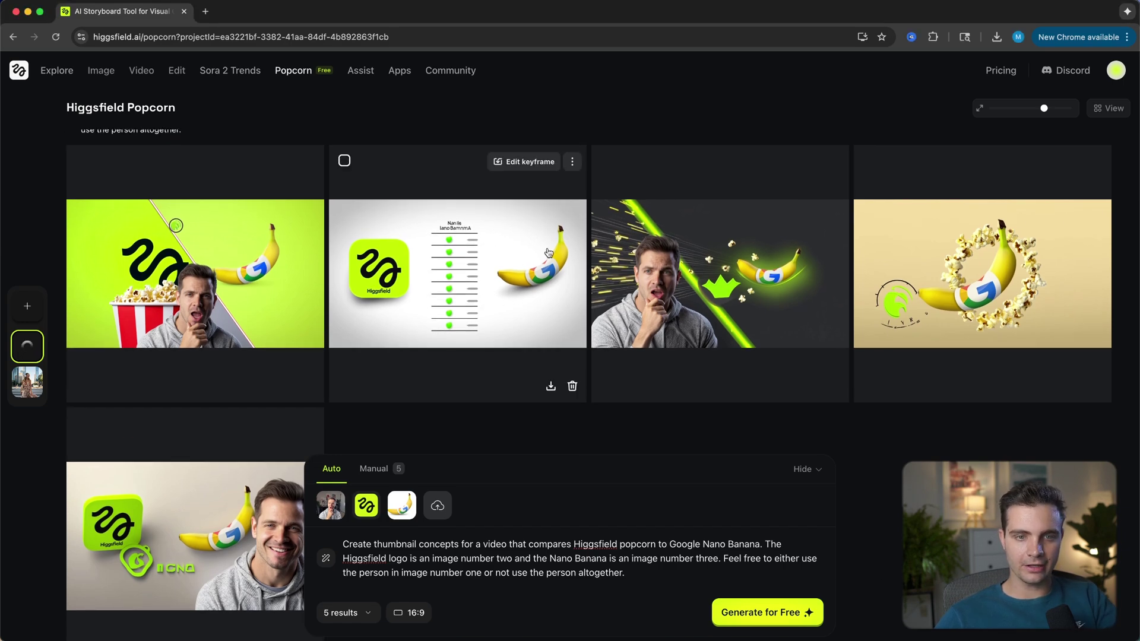
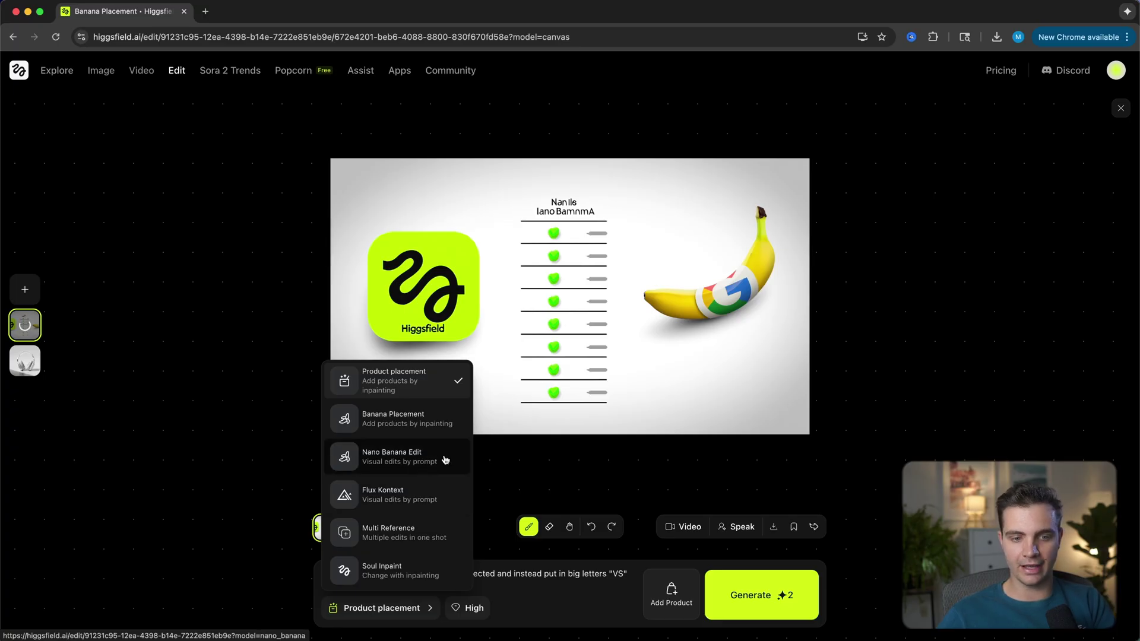
pyautogui.click(445, 460)
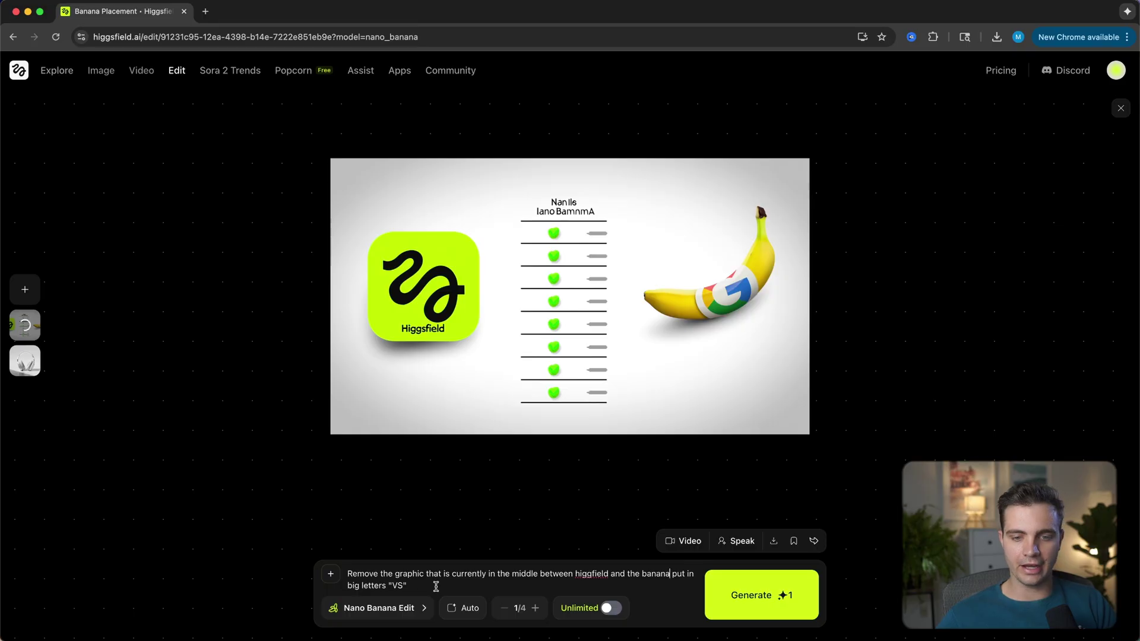
pyautogui.click(765, 610)
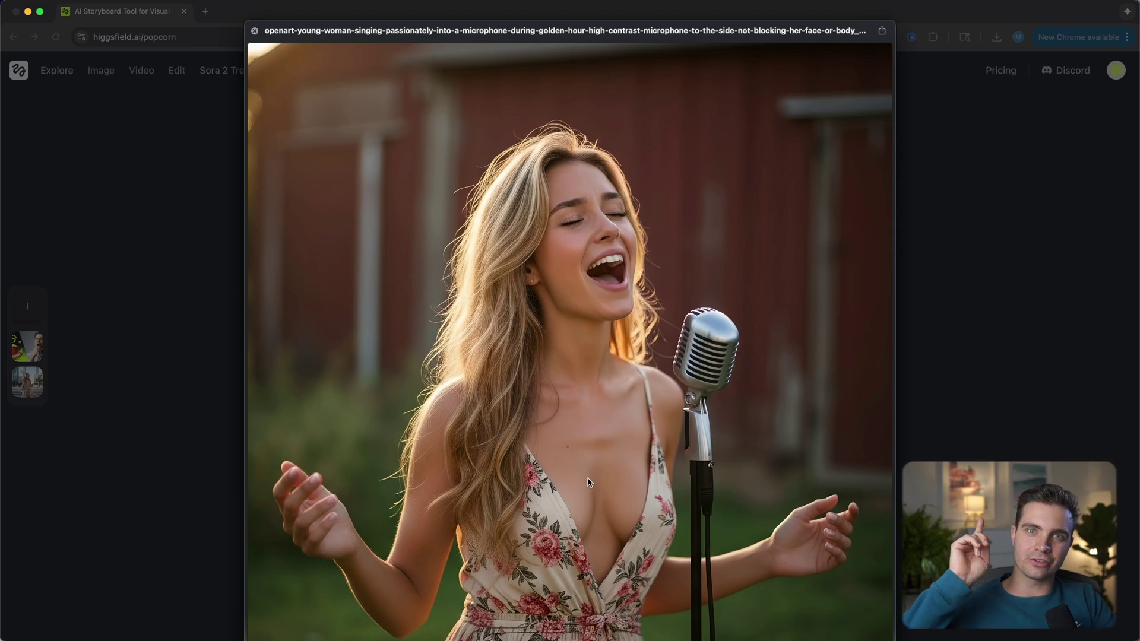
# Add the singer photo as the second reference and generate 6 product showcase images of her wearing the headphones in different scenes
pyautogui.press('space')
pyautogui.click(745, 515)
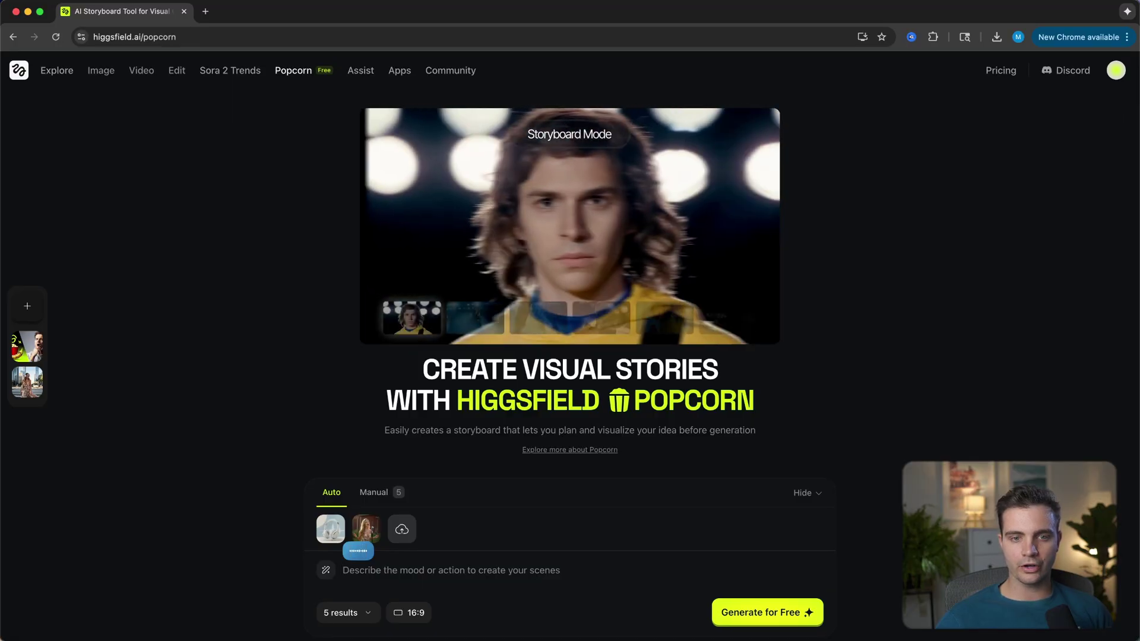
pyautogui.click(345, 613)
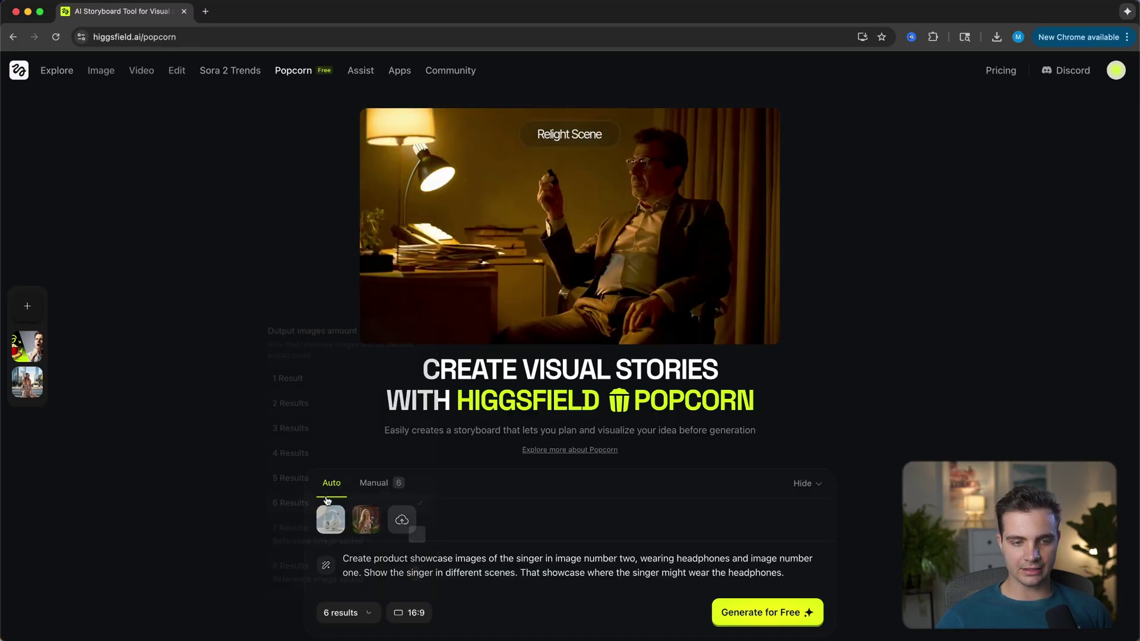
pyautogui.click(297, 499)
pyautogui.click(760, 613)
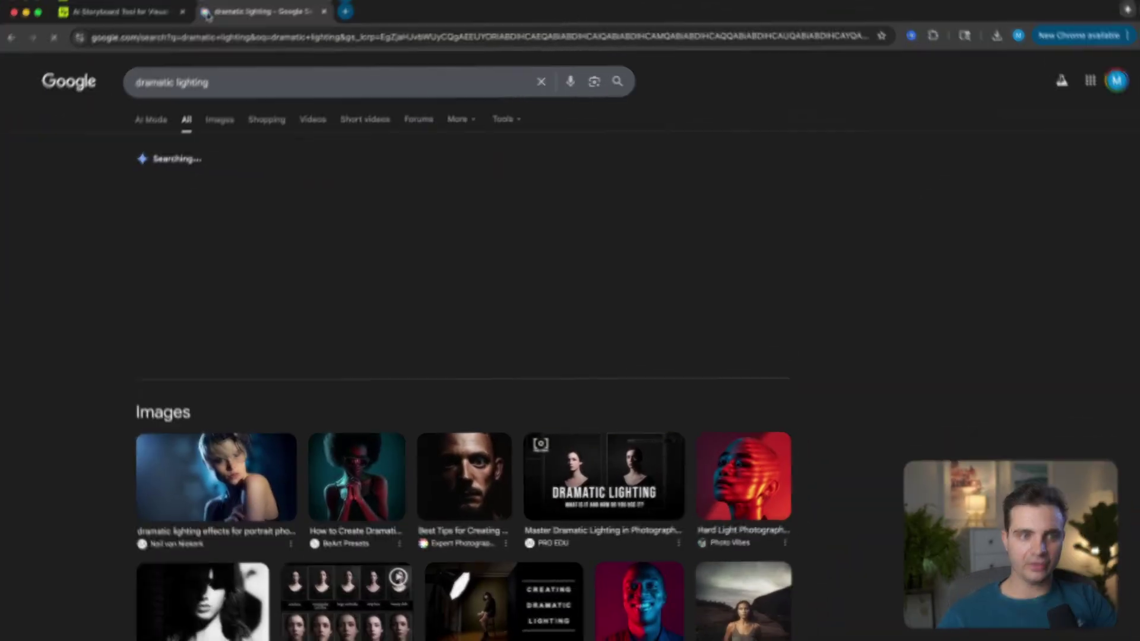
# Open the Expert Photography portrait from the dramatic lighting search results and capture a screenshot of it
pyautogui.scroll(-2, 197, 221)
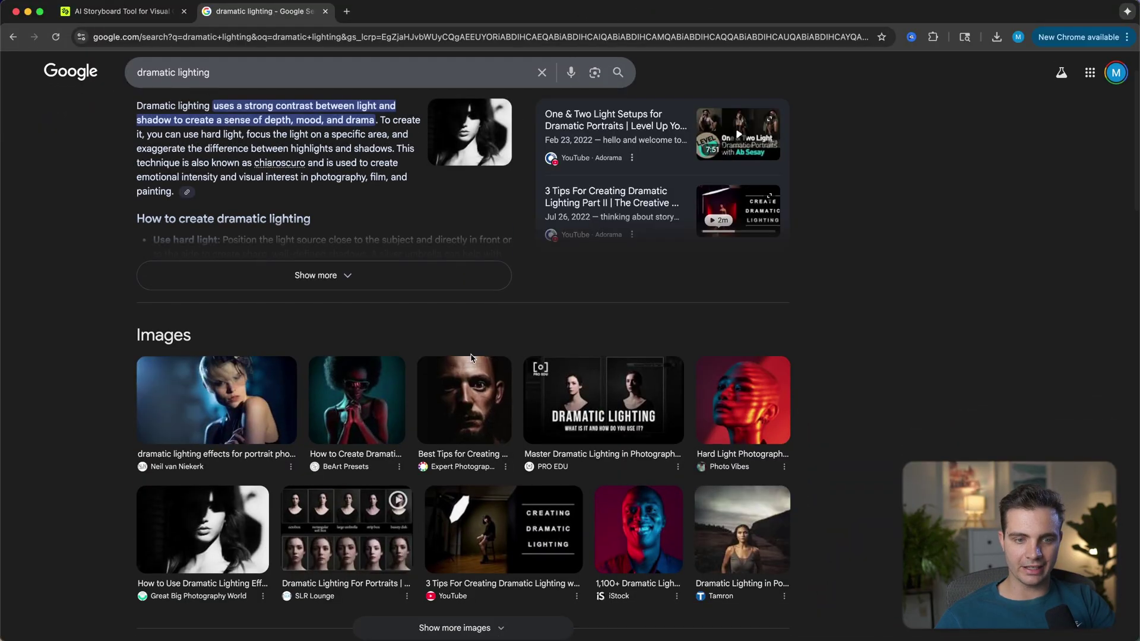
pyautogui.click(464, 384)
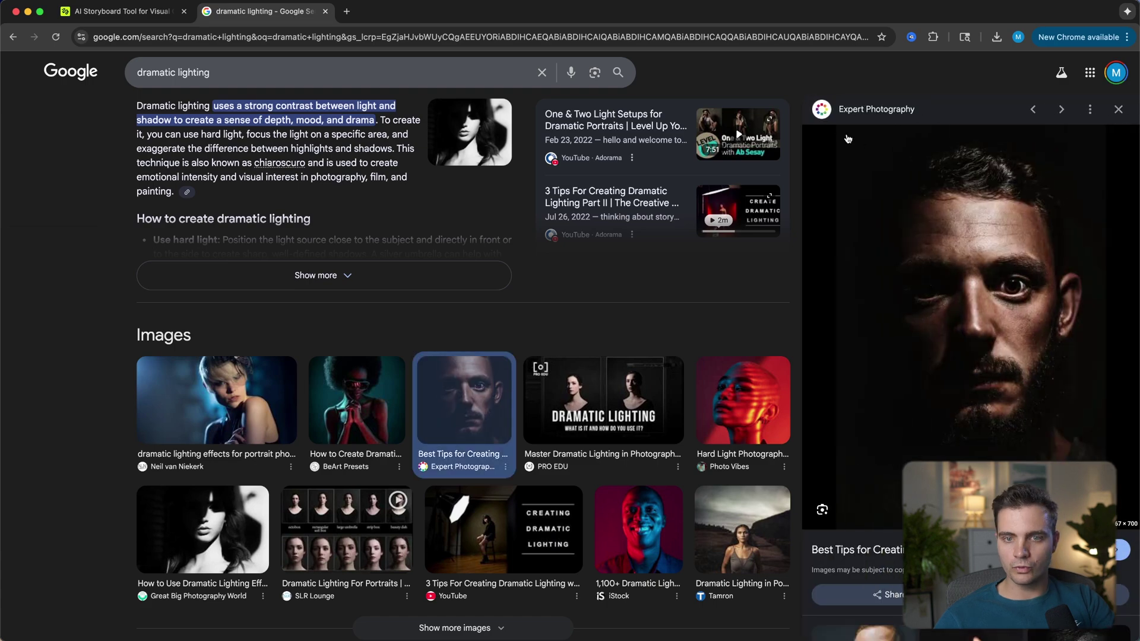
pyautogui.press('super+shift+4')
pyautogui.moveTo(809, 130); pyautogui.dragTo(1028, 389)
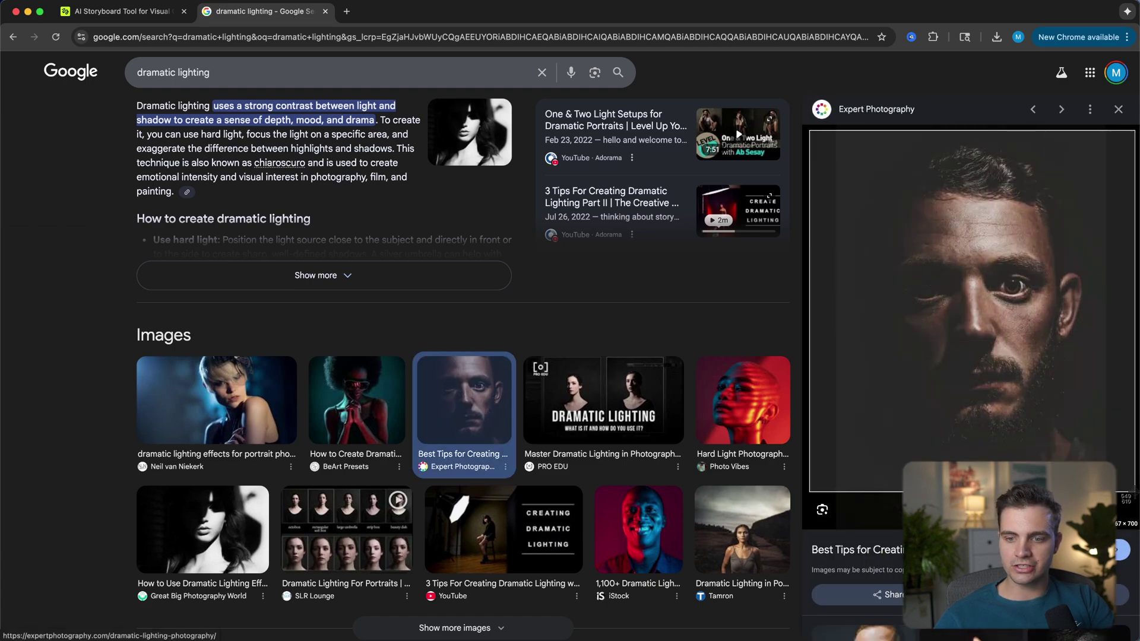
# Add the portrait screenshot from the Desktop as the third reference and generate 5 singer images using only its lighting style, not its person
pyautogui.press('super+1')
pyautogui.click(403, 521)
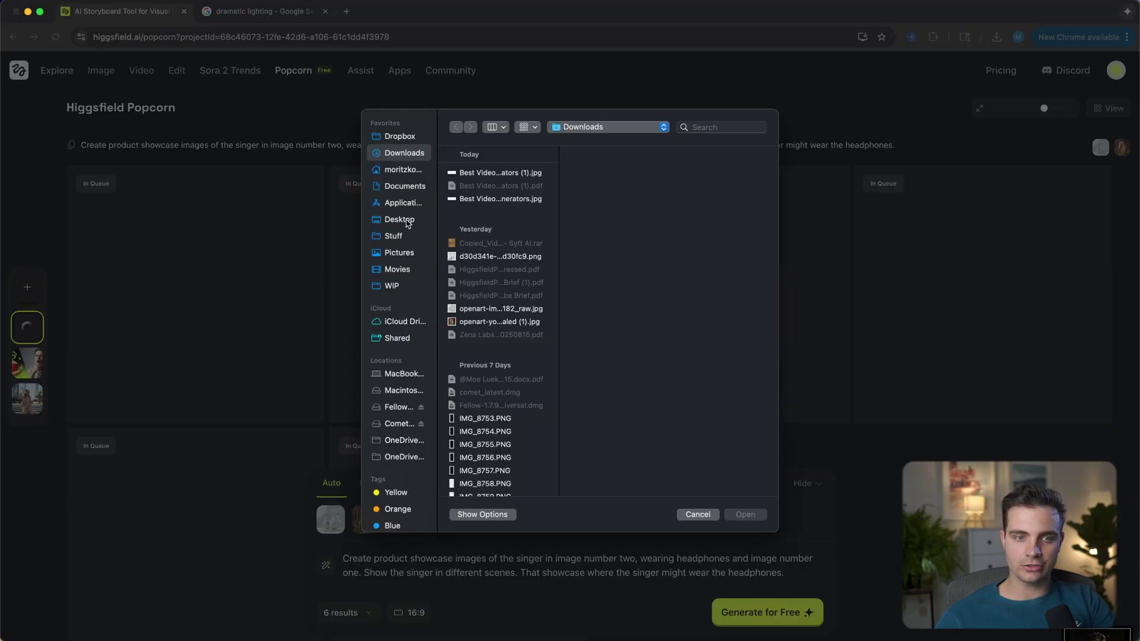
pyautogui.click(407, 222)
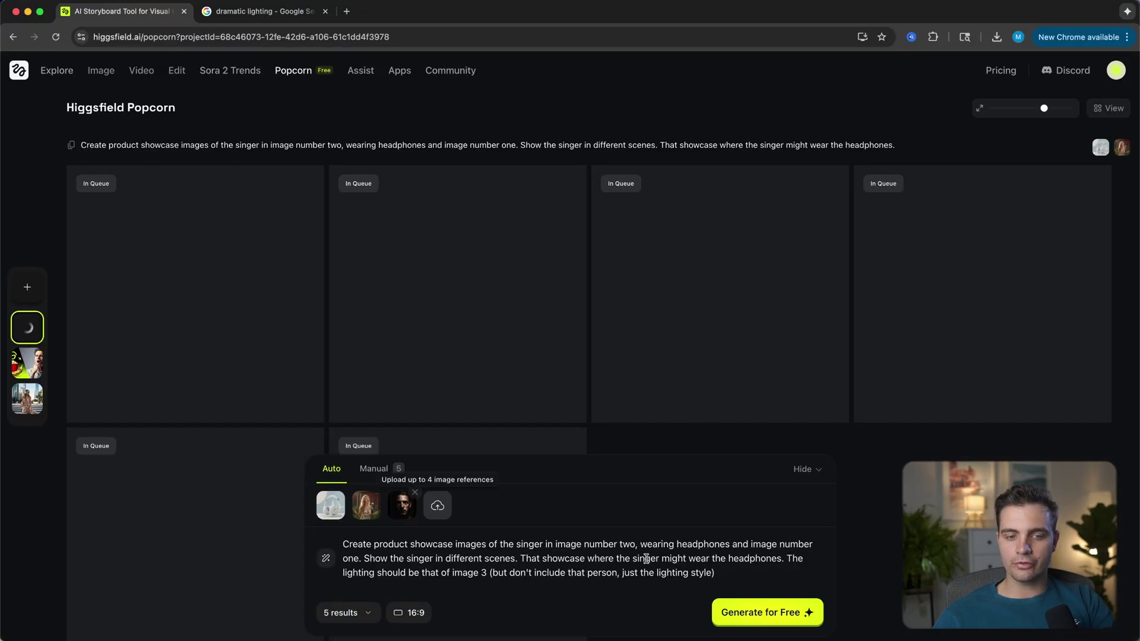
pyautogui.click(747, 613)
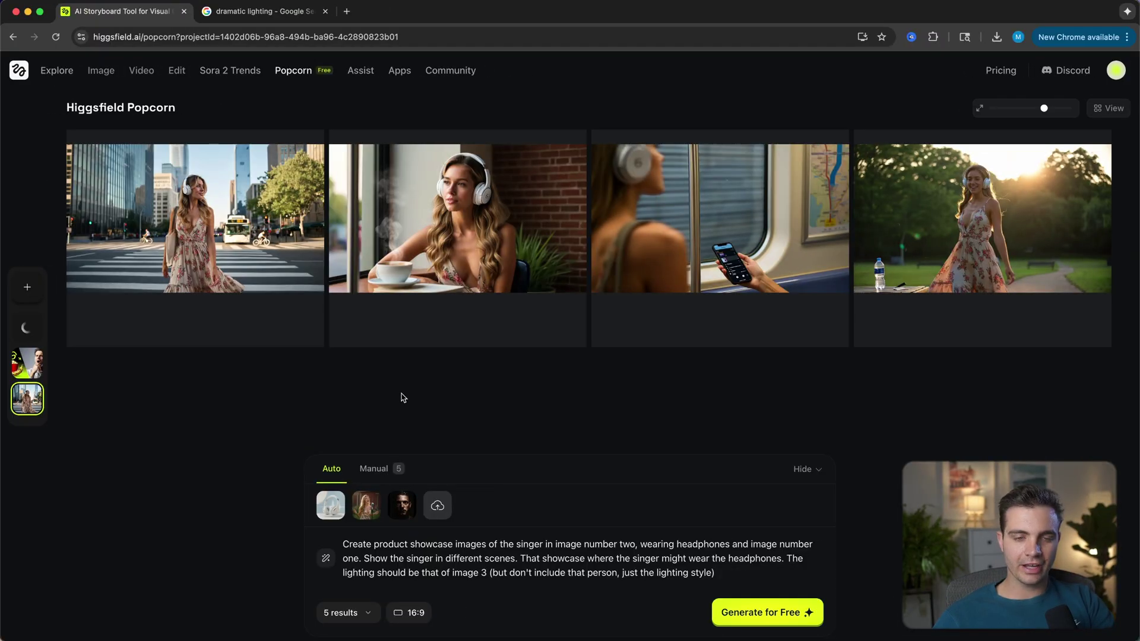
# Examine the white headphones commercial images at full size, checking the woman and the headphone details in each setting
pyautogui.click(256, 259)
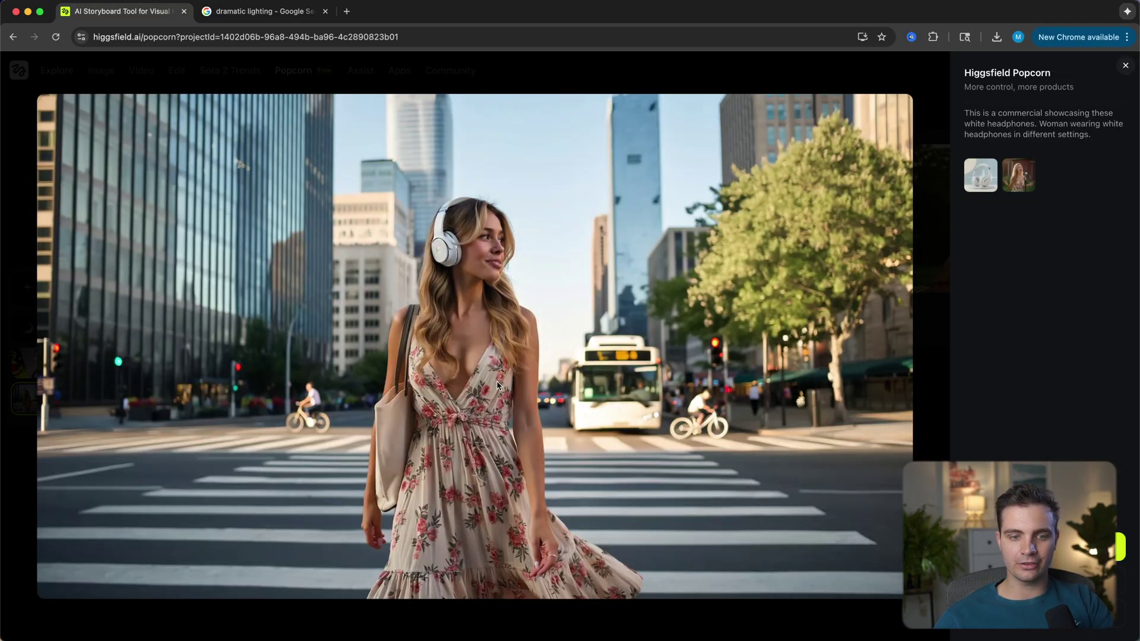
pyautogui.press('Right')
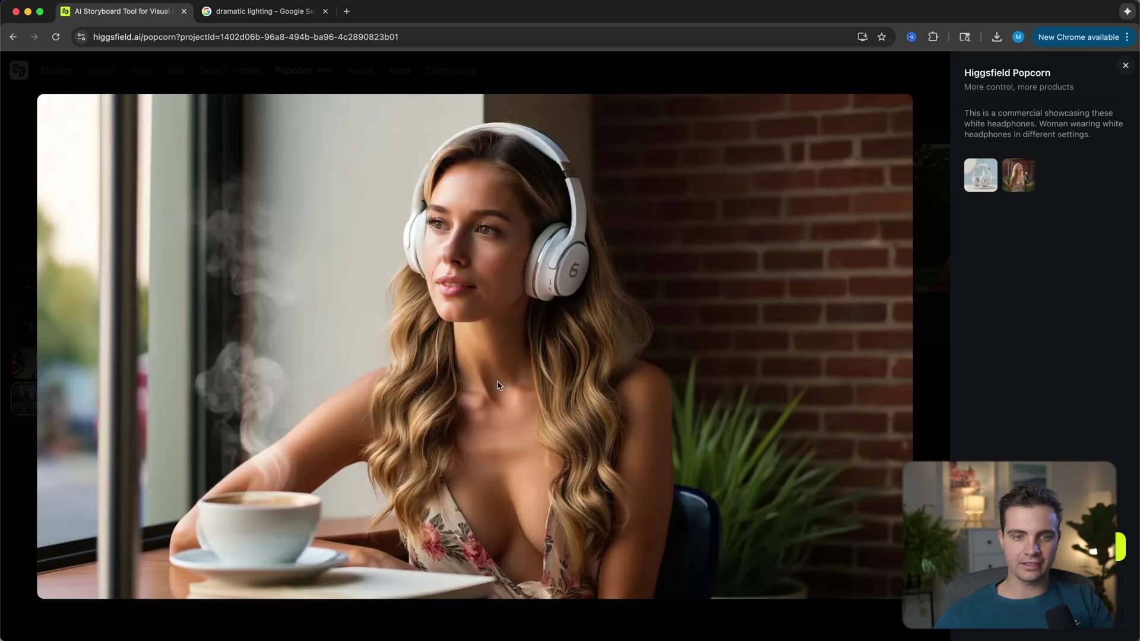
pyautogui.press('Right')
pyautogui.press('Right')
pyautogui.press('Left')
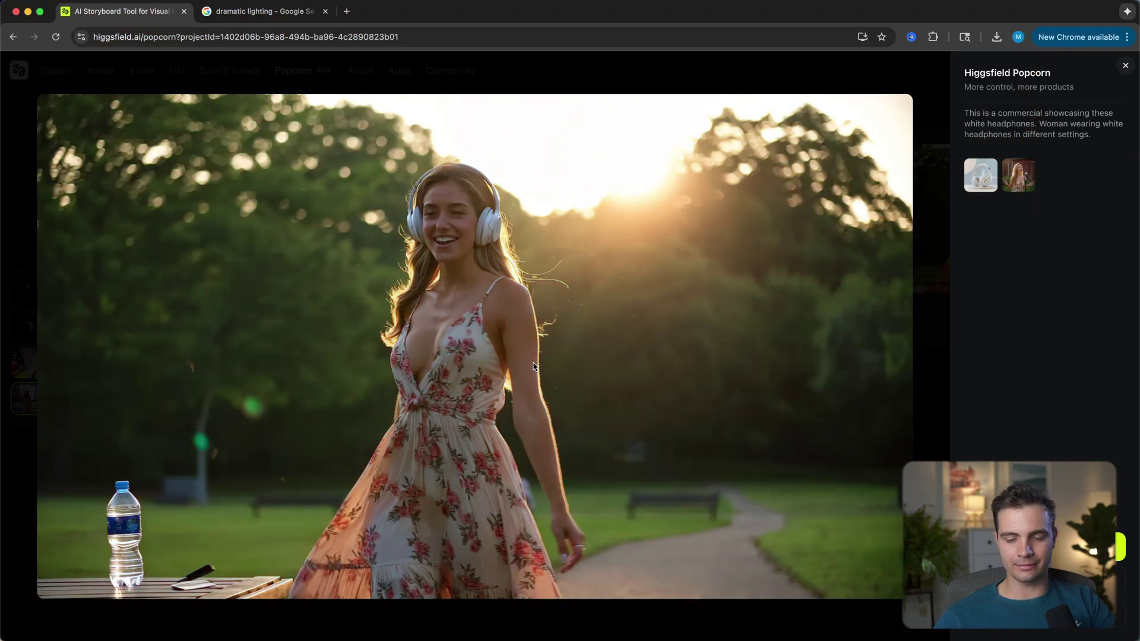
pyautogui.press('Right')
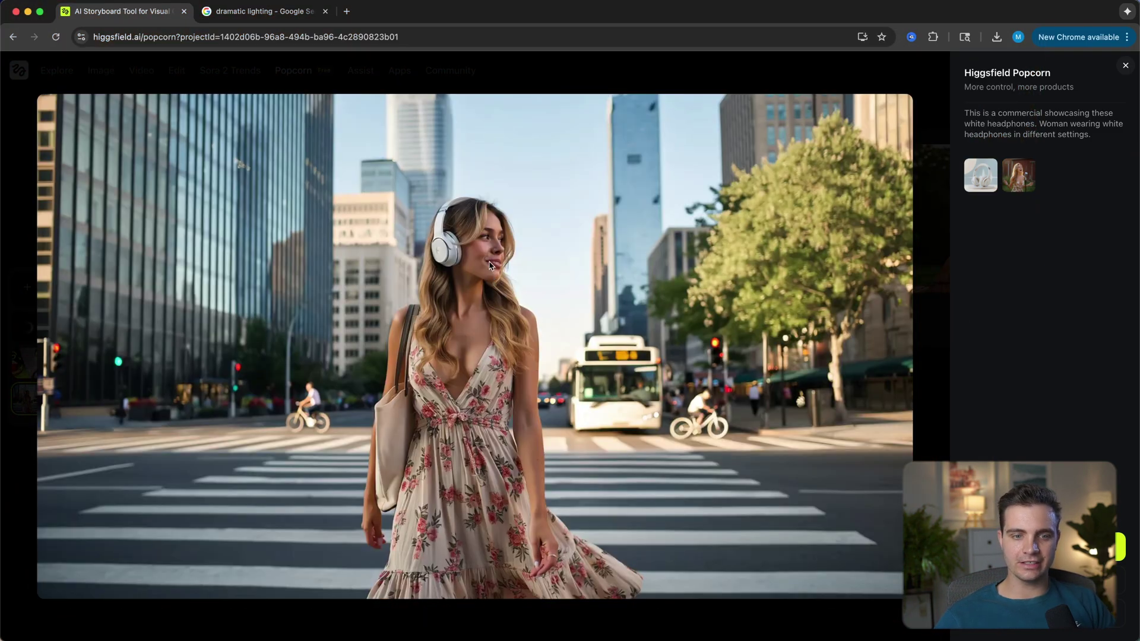
pyautogui.click(434, 221)
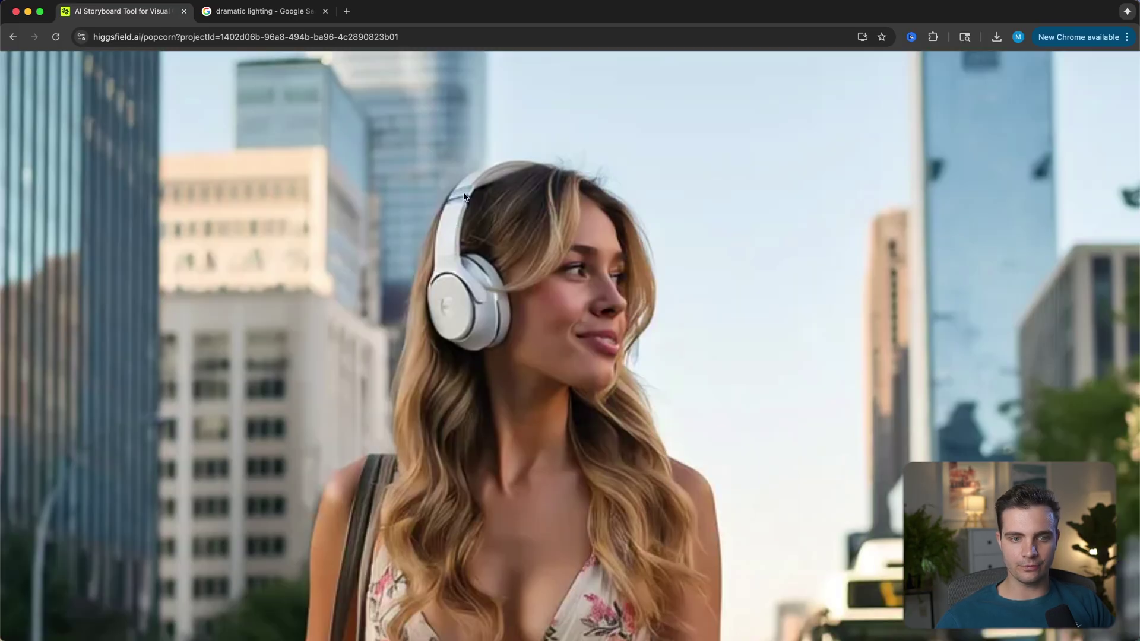
pyautogui.press('Right')
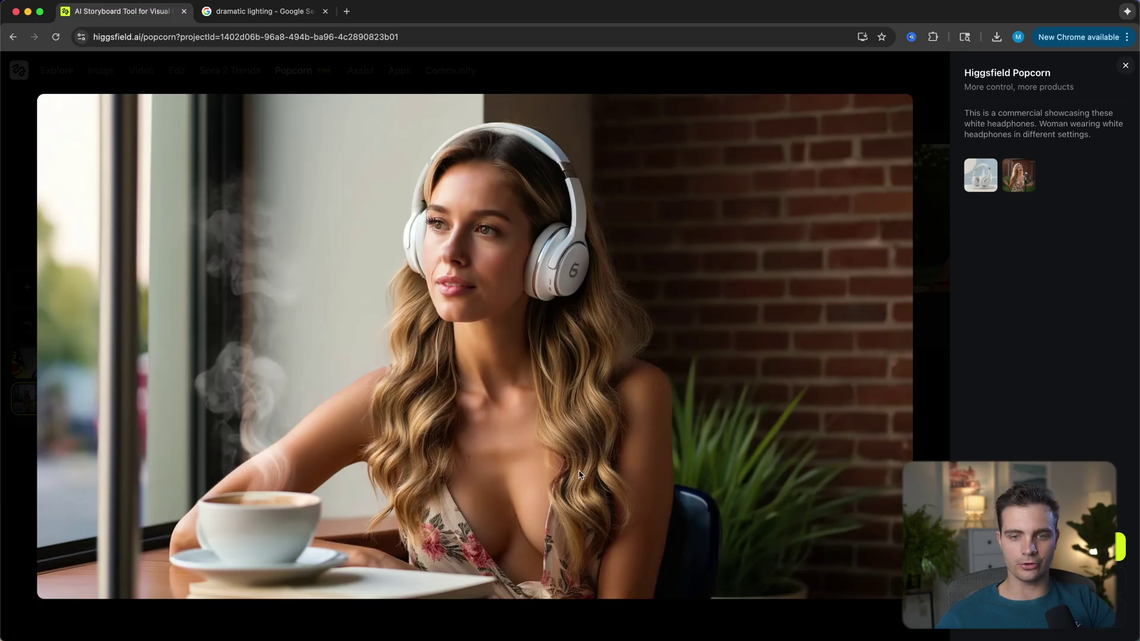
pyautogui.press('Right')
pyautogui.press('Right')
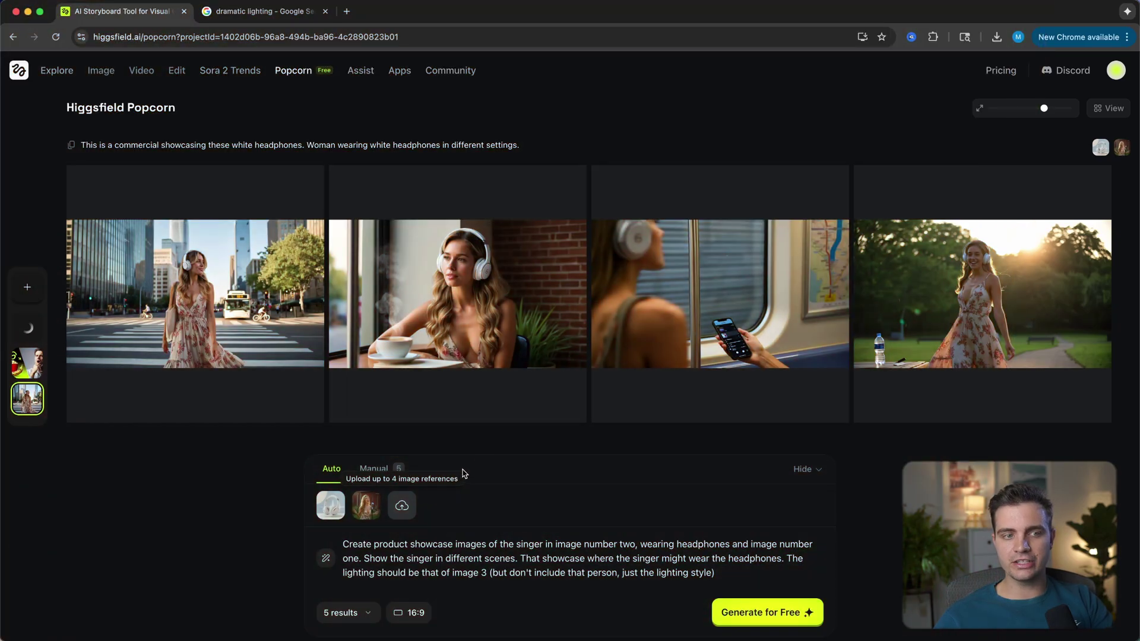
# Open the upload for another reference image alongside the headphones and singer references
pyautogui.moveTo(200, 310)
pyautogui.moveTo(819, 288)
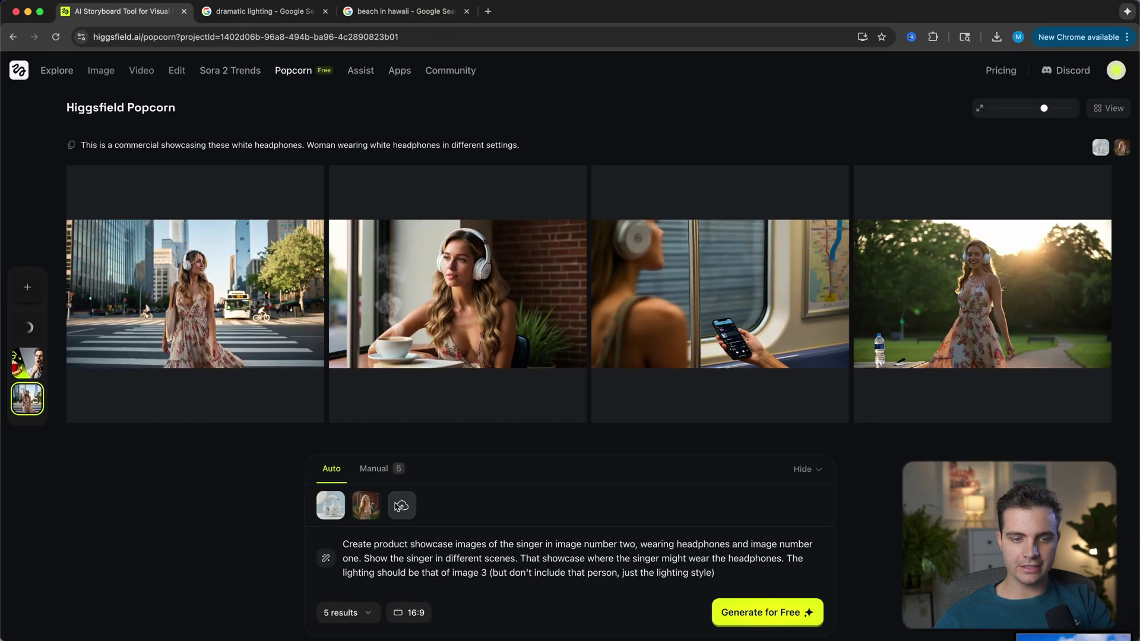
pyautogui.click(398, 506)
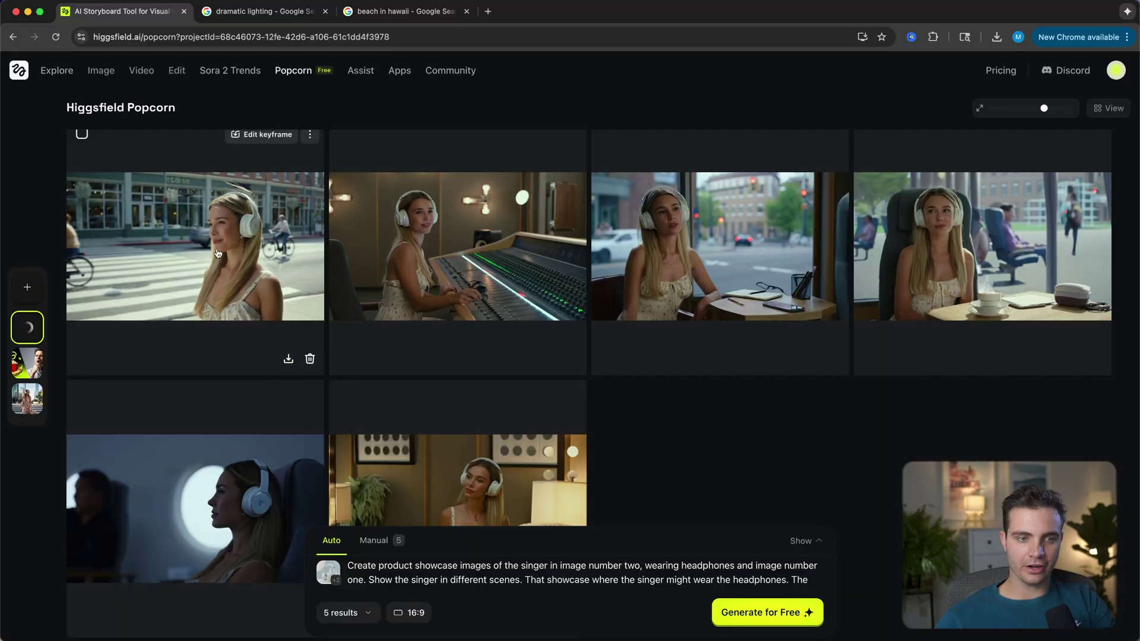
# Examine the singer showcase images at full size, comparing her face and the headphones across the different scenes
pyautogui.click(219, 253)
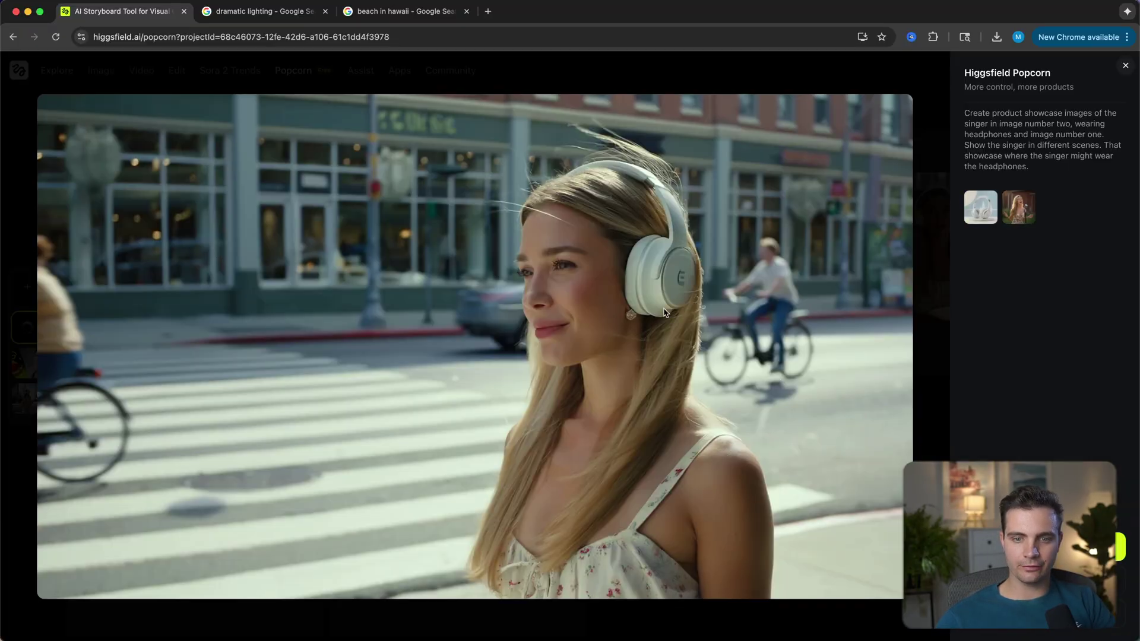
pyautogui.press('Right')
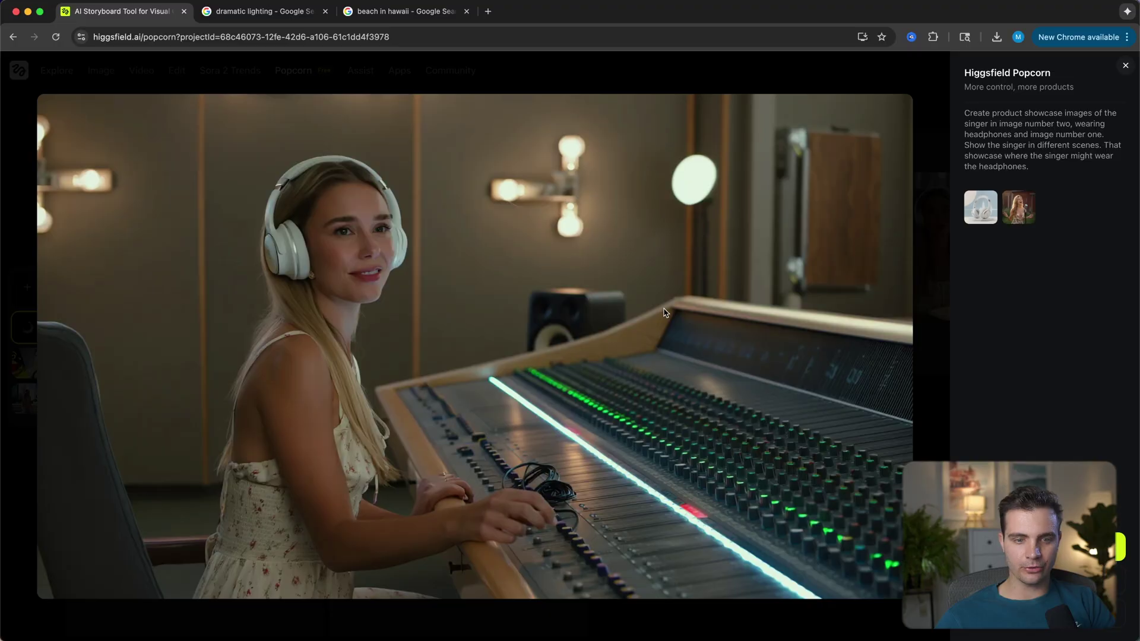
pyautogui.press('Right')
pyautogui.press('Right')
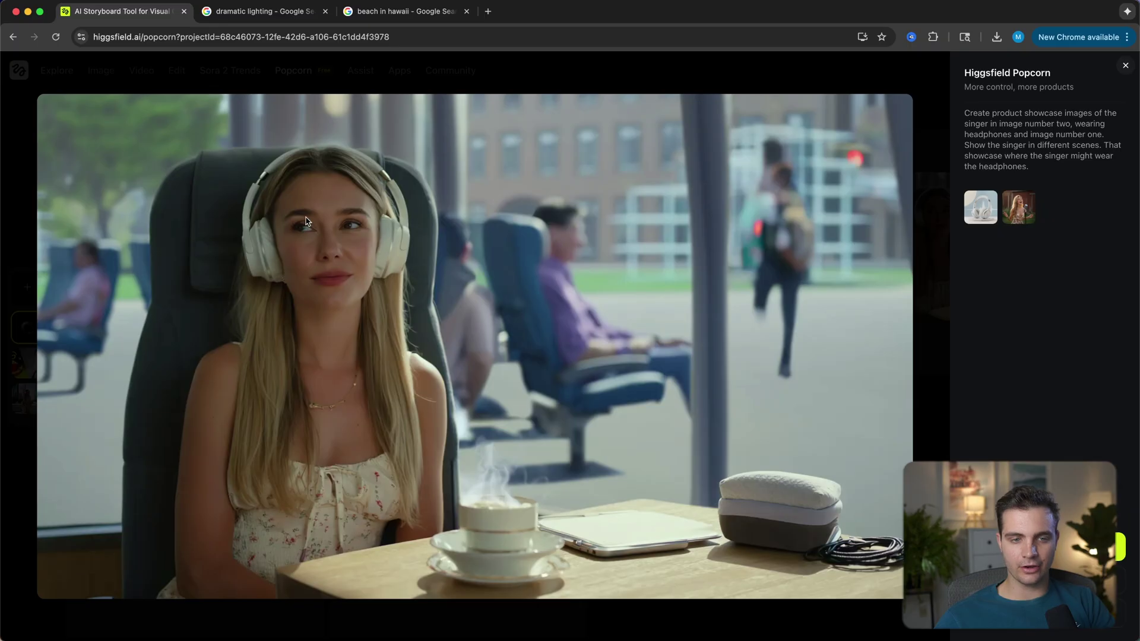
pyautogui.press('Left')
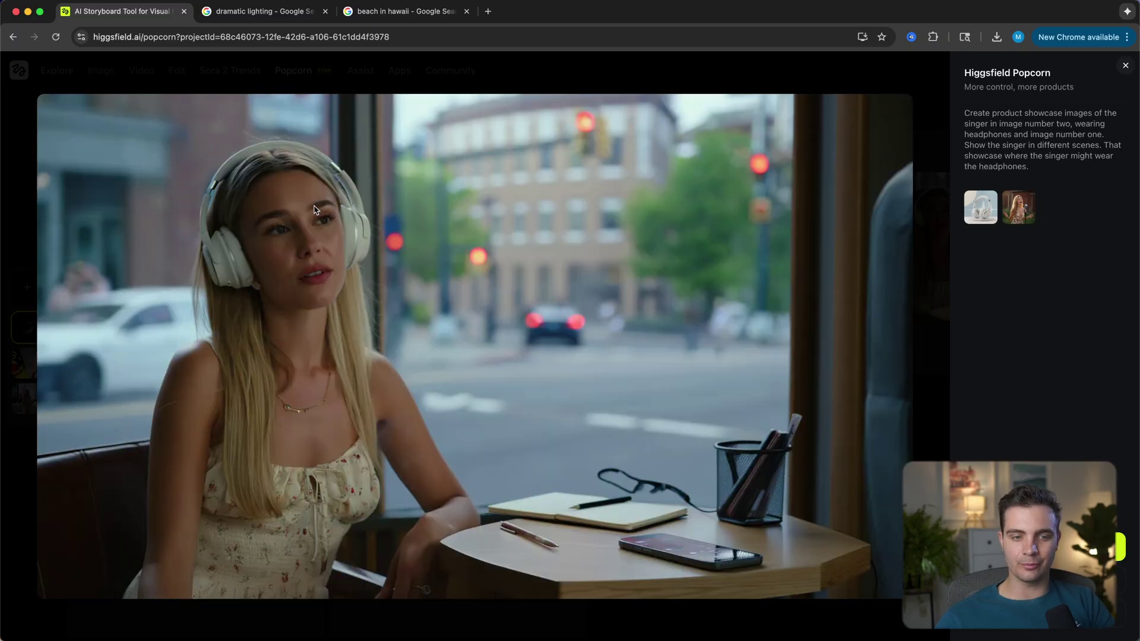
pyautogui.press('Left')
pyautogui.press('Left')
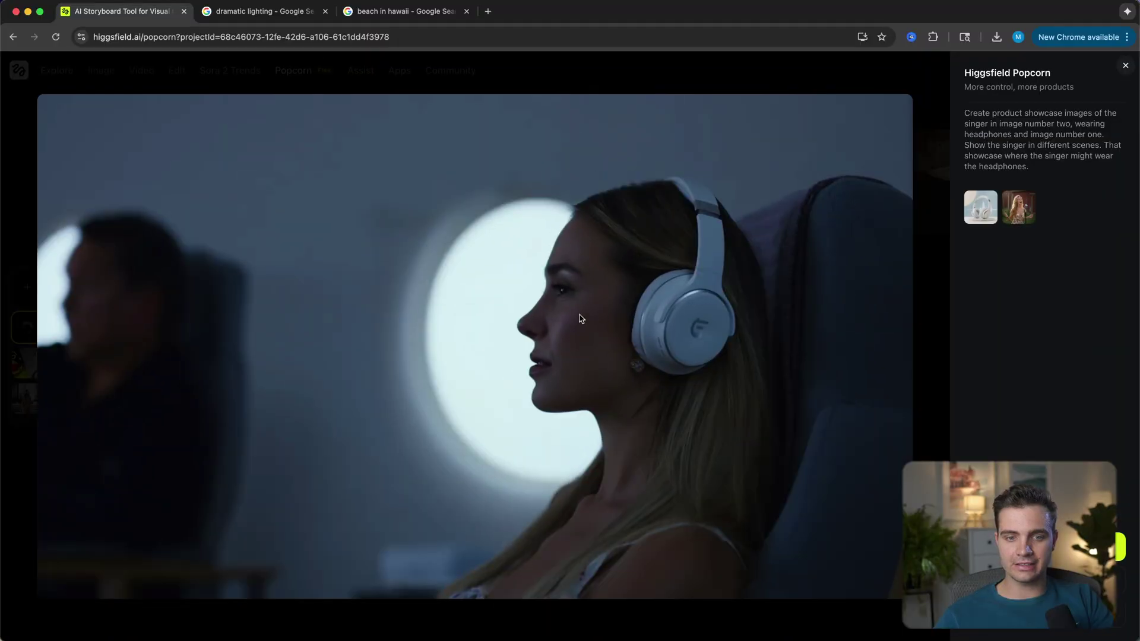
pyautogui.press('Right')
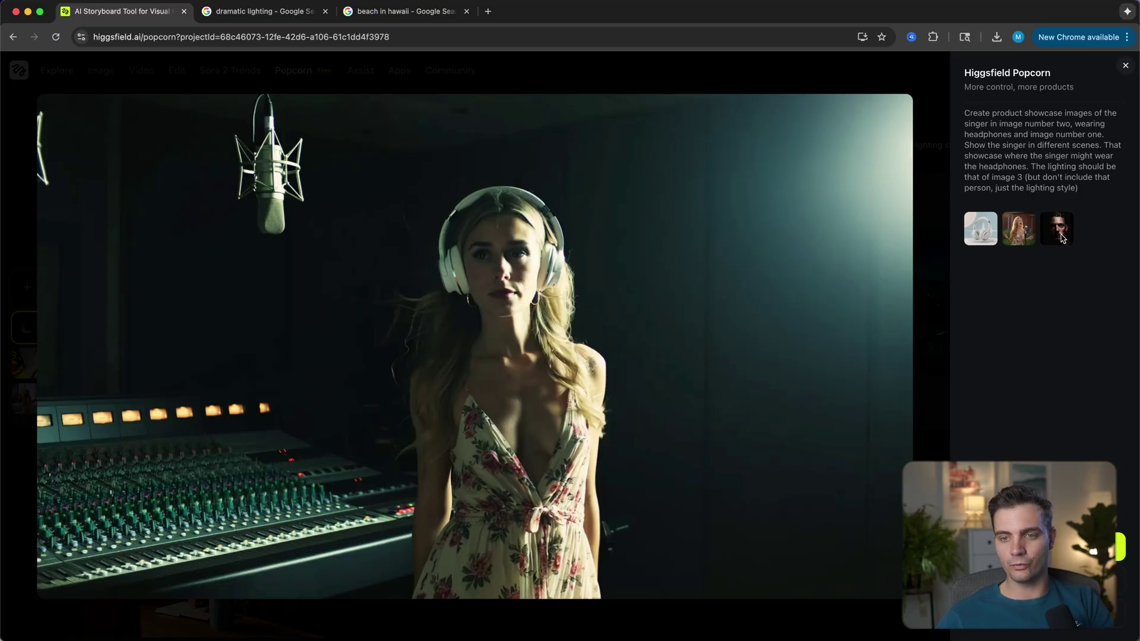
# Examine the dramatically lit singer images at full size, comparing the lighting, face and headphones across the scenes
pyautogui.press('Right')
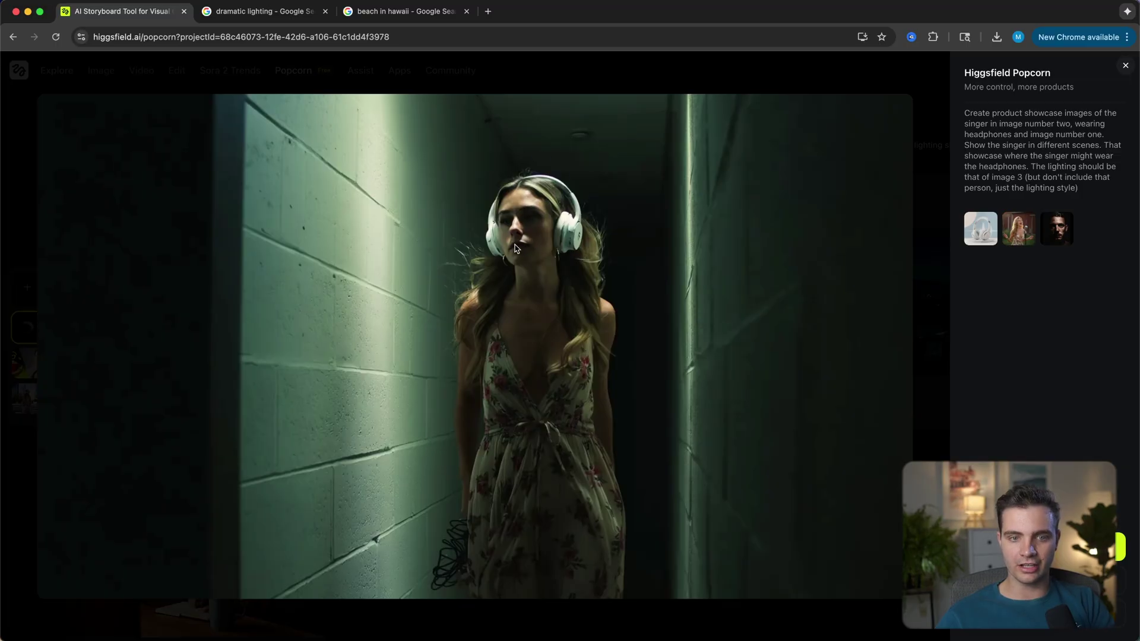
pyautogui.press('Right')
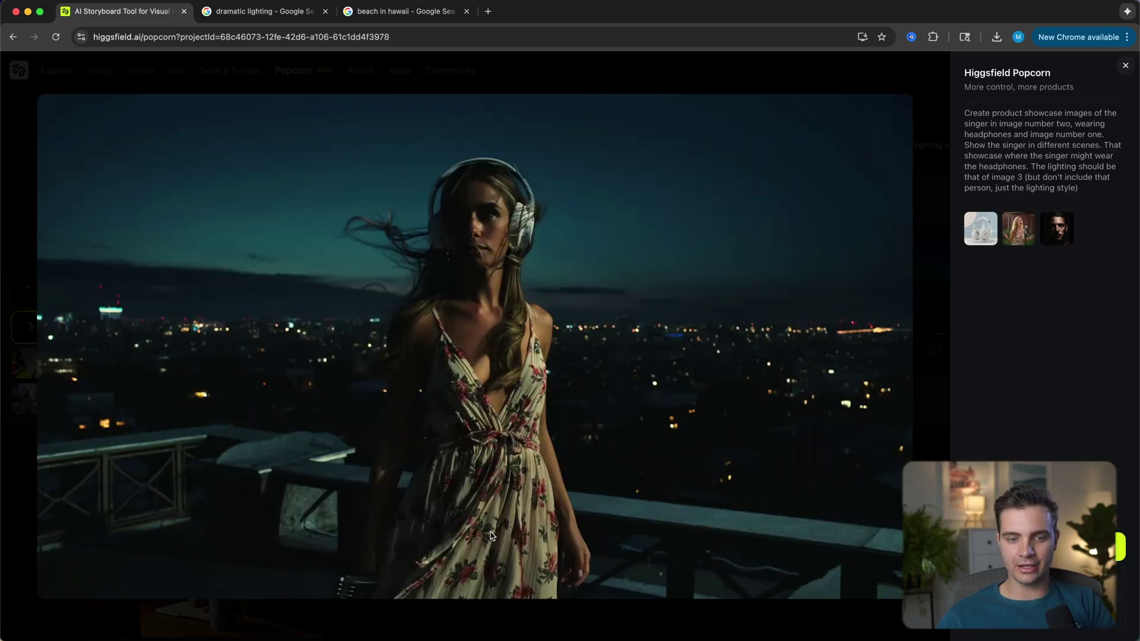
pyautogui.press('Right')
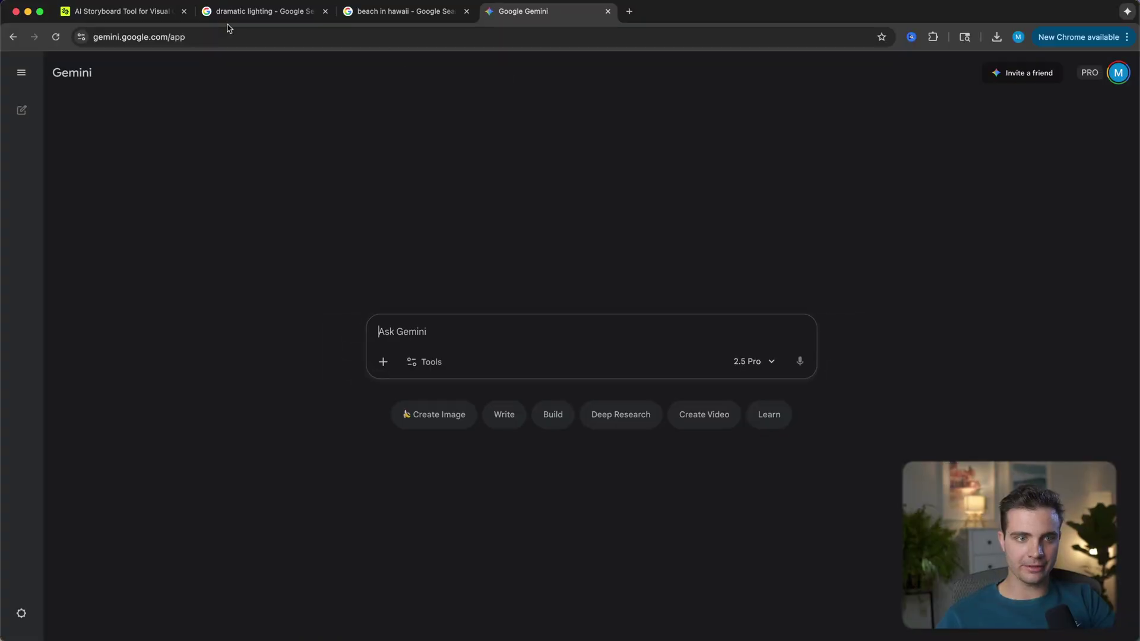
# Switch to Gemini and generate an image from the headphones and singer photos: "This is a commercial showcasing these white headphones. Woman wearing white headphones in different settings."
pyautogui.click(434, 414)
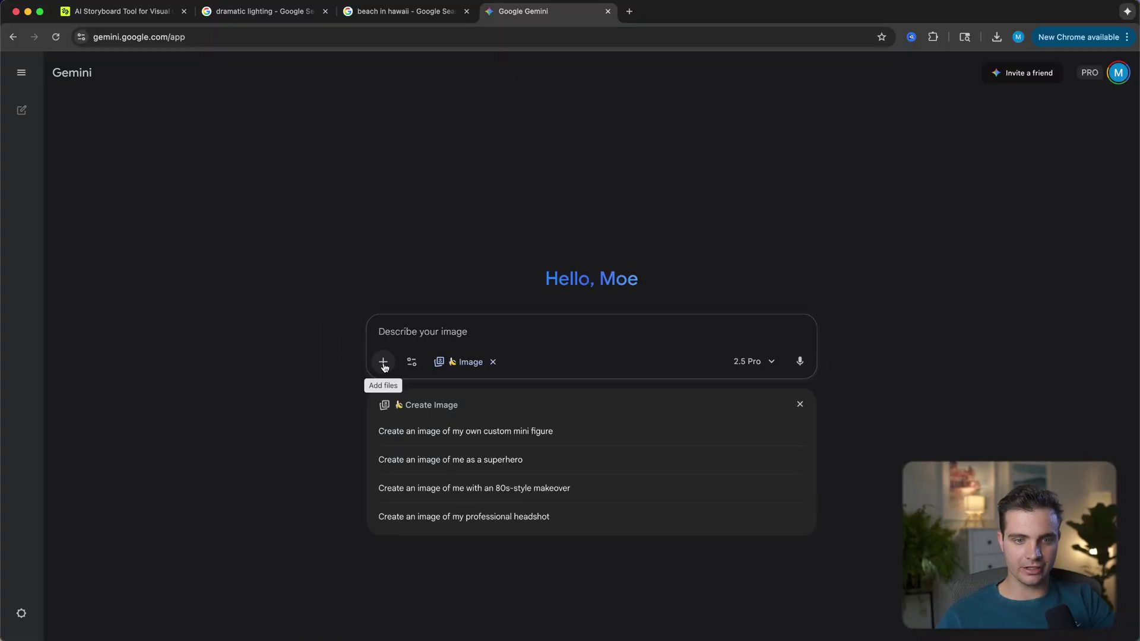
pyautogui.click(384, 362)
pyautogui.click(424, 277)
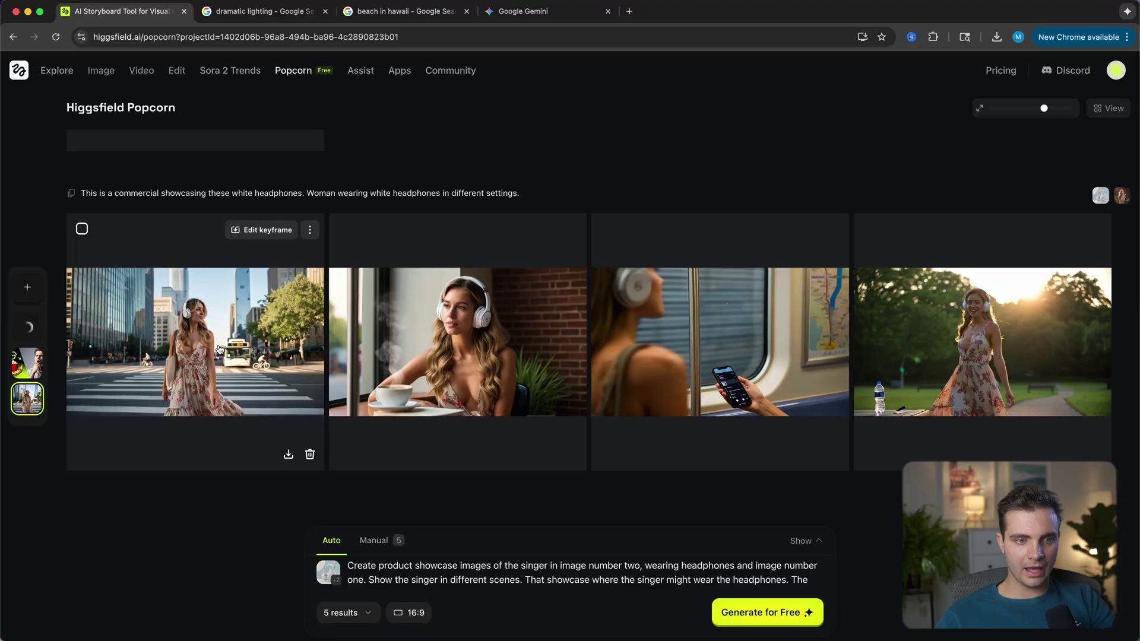
pyautogui.click(221, 351)
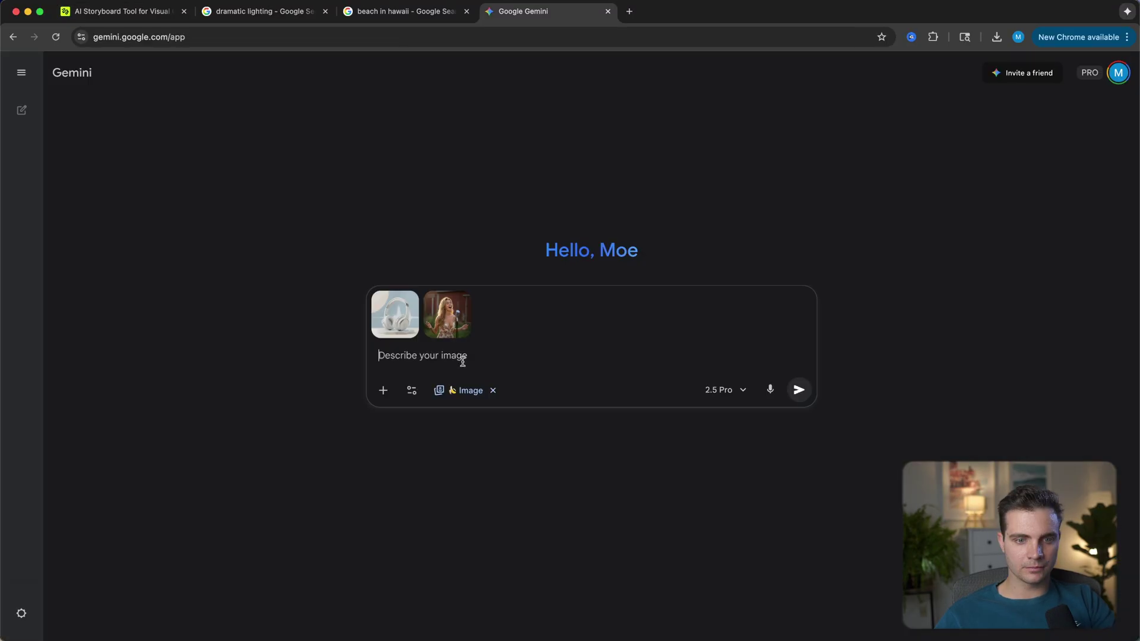
pyautogui.write('This is a commercial showcasing these white headphones. Woman wearing white headphones in different settings.')
pyautogui.click(797, 398)
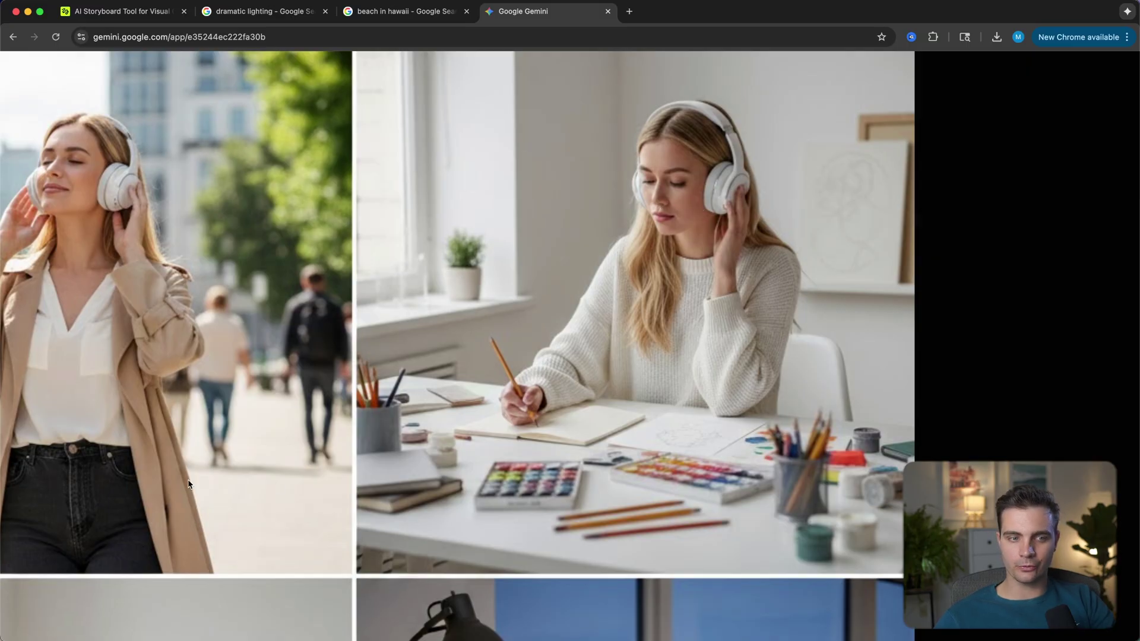
# Examine the four-scene headphones collage up close, comparing the woman's face, outfits and headphone details in each setting
pyautogui.scroll(-8, 244, 471)
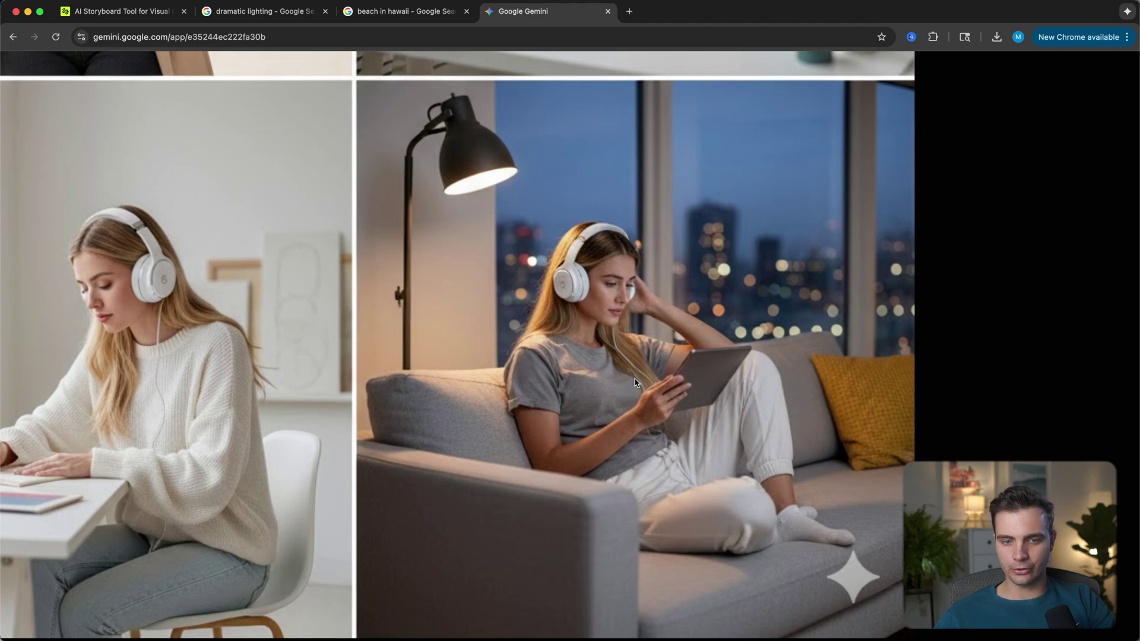
pyautogui.scroll(-3, 633, 380)
pyautogui.scroll(3, 411, 380)
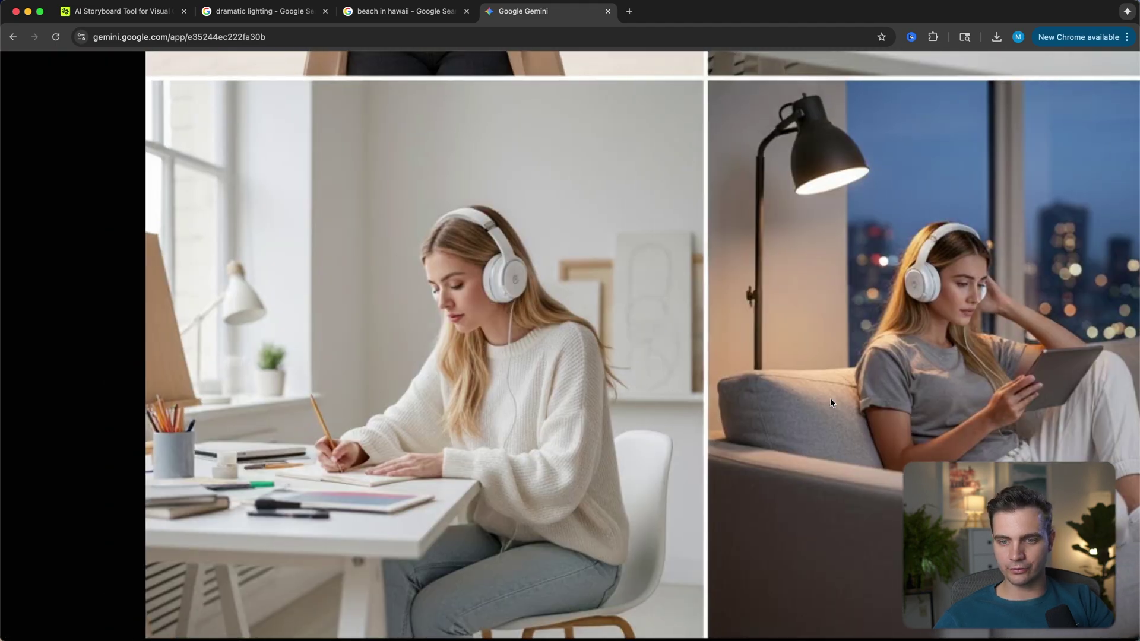
pyautogui.scroll(-3, 852, 254)
pyautogui.scroll(3, 849, 248)
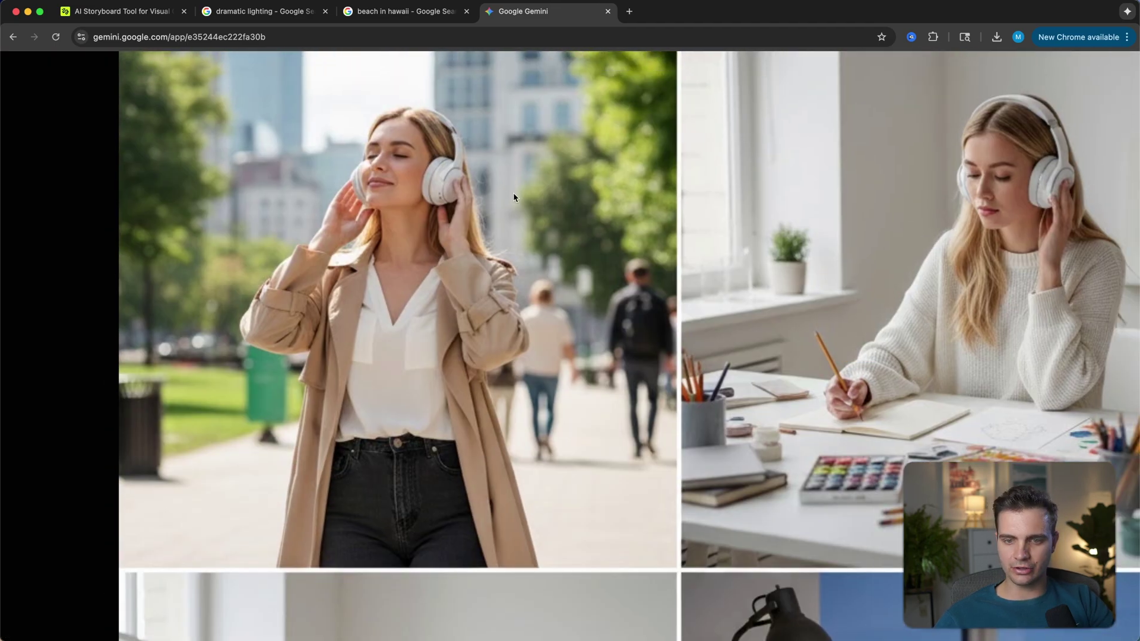
pyautogui.scroll(3, 338, 333)
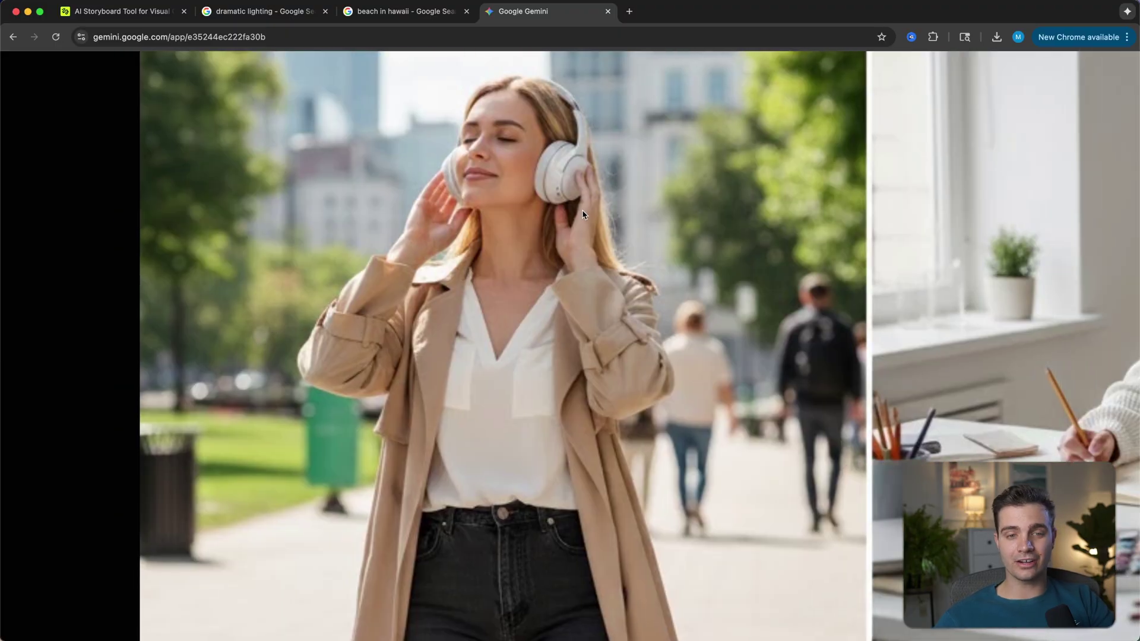
pyautogui.hscroll(5, 651, 223)
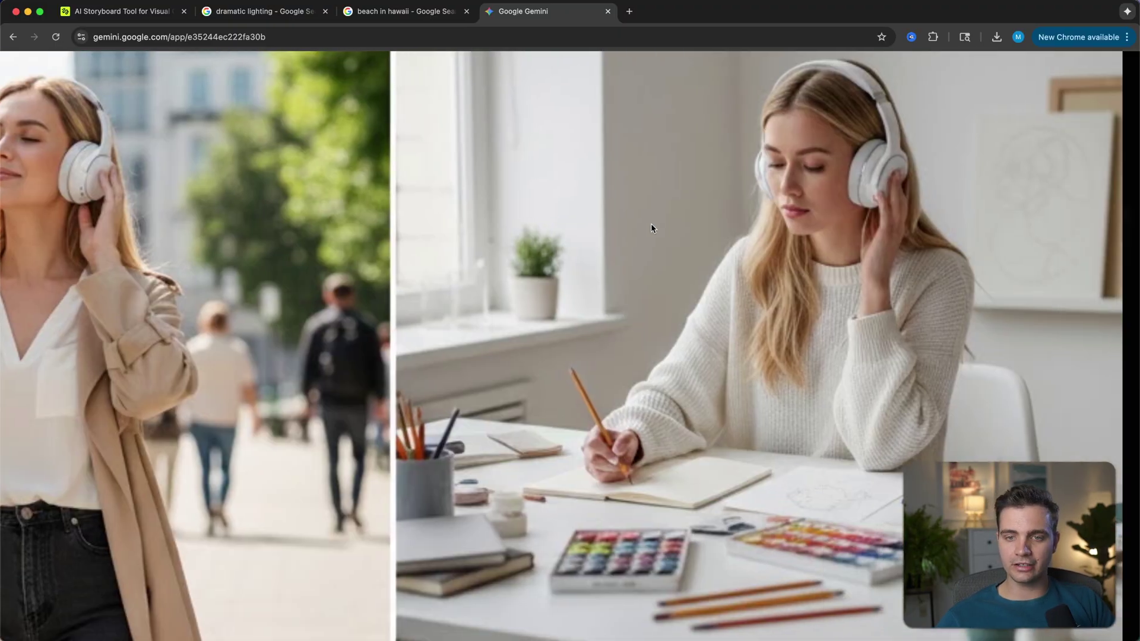
pyautogui.scroll(-5, 833, 363)
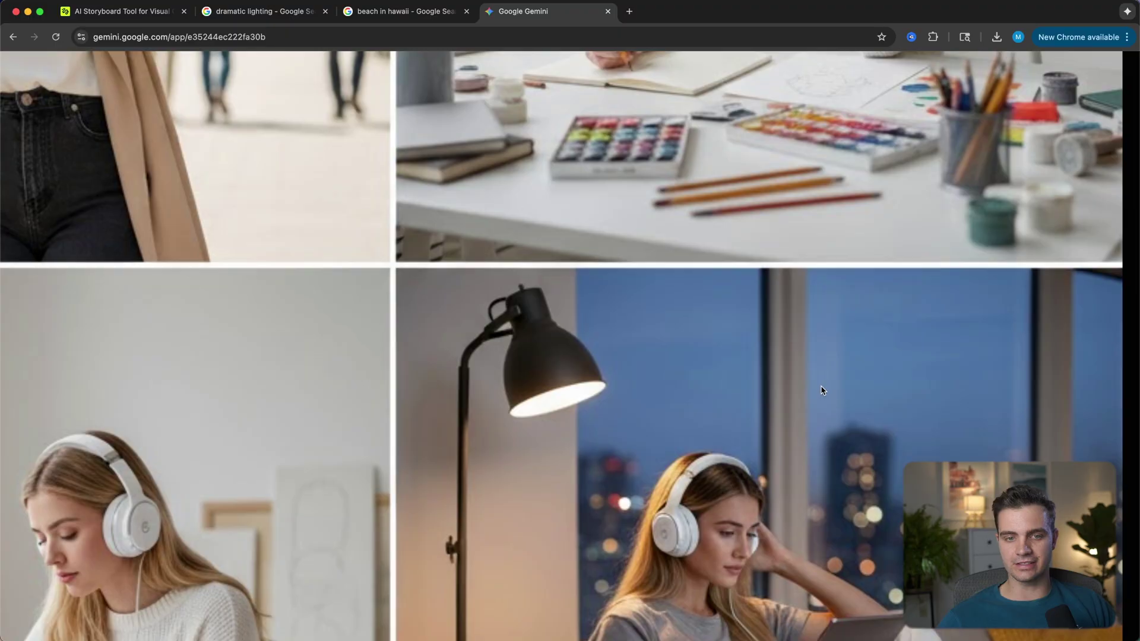
pyautogui.scroll(-3, 823, 390)
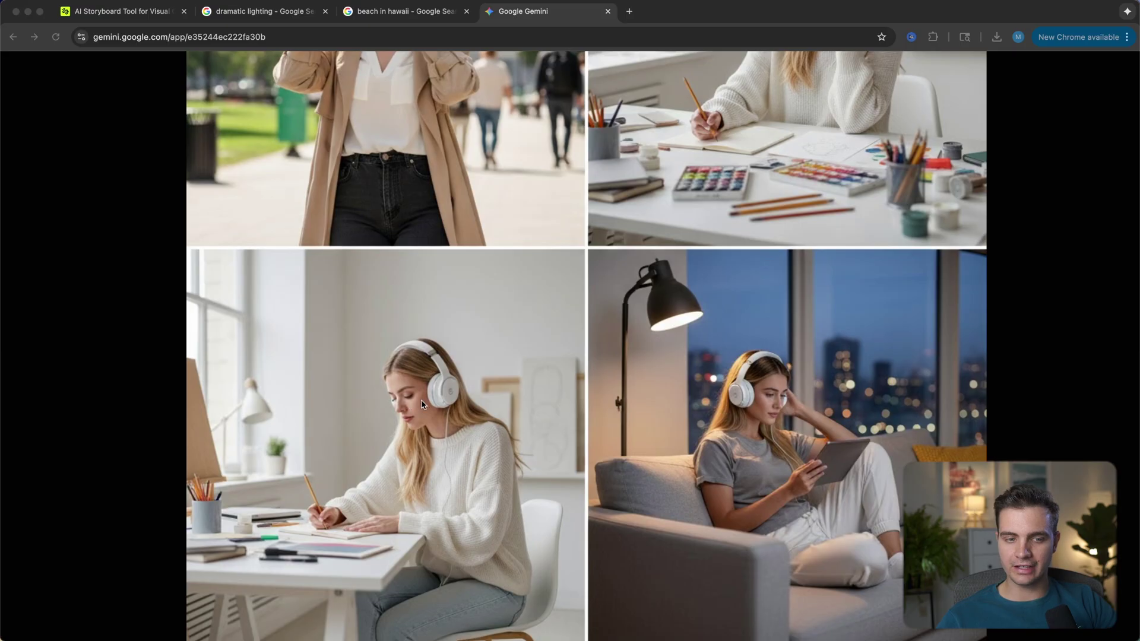
pyautogui.scroll(3, 357, 505)
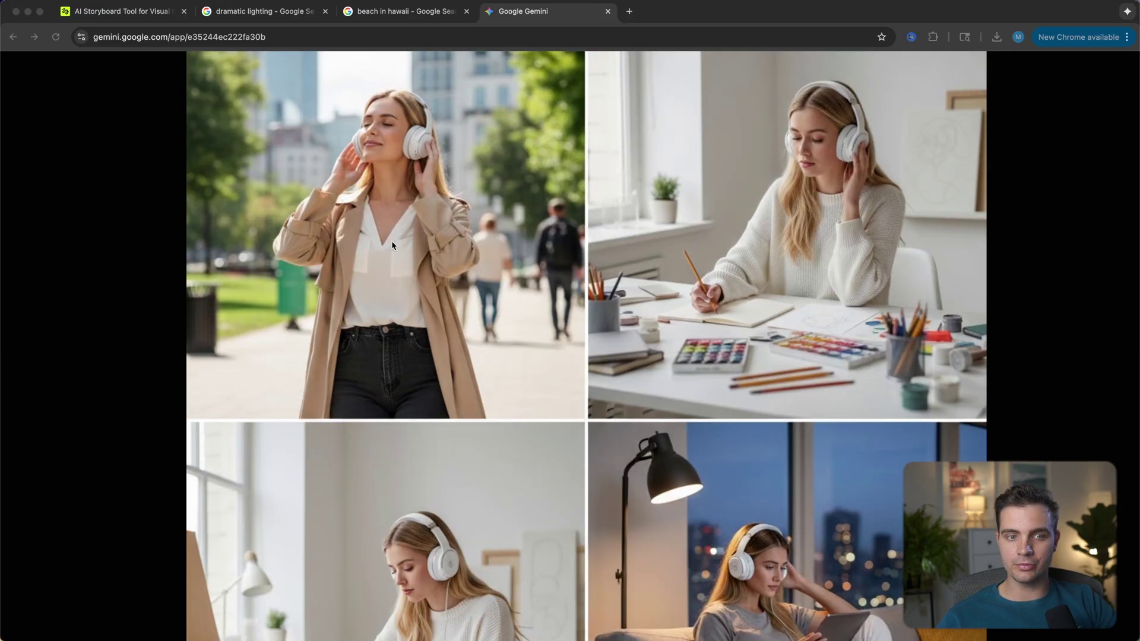
pyautogui.scroll(2, 398, 280)
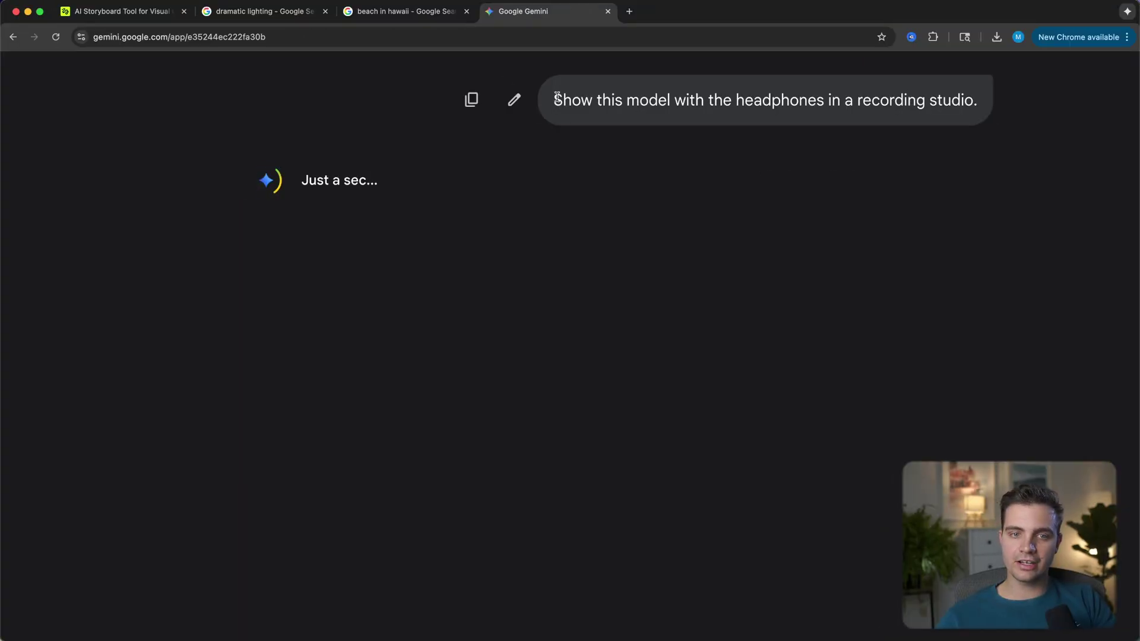
# Close the recording studio image and request a revision: "The model should wear the dress from the original image."
pyautogui.moveTo(555, 98); pyautogui.dragTo(982, 104)
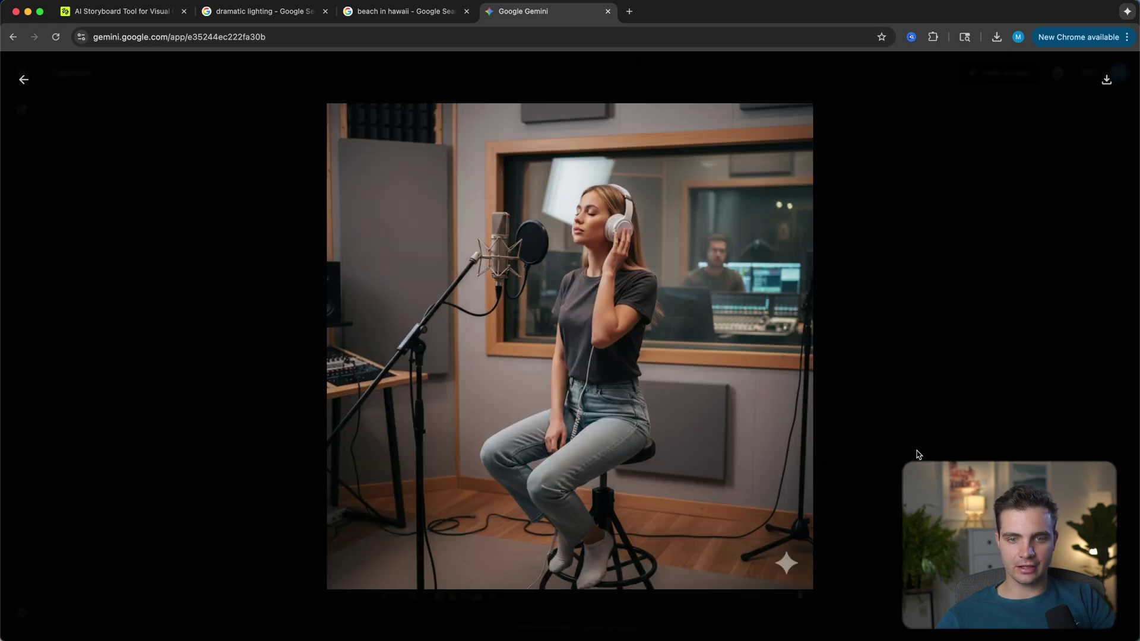
pyautogui.click(919, 454)
pyautogui.write('The model should wear the dress from the original image.')
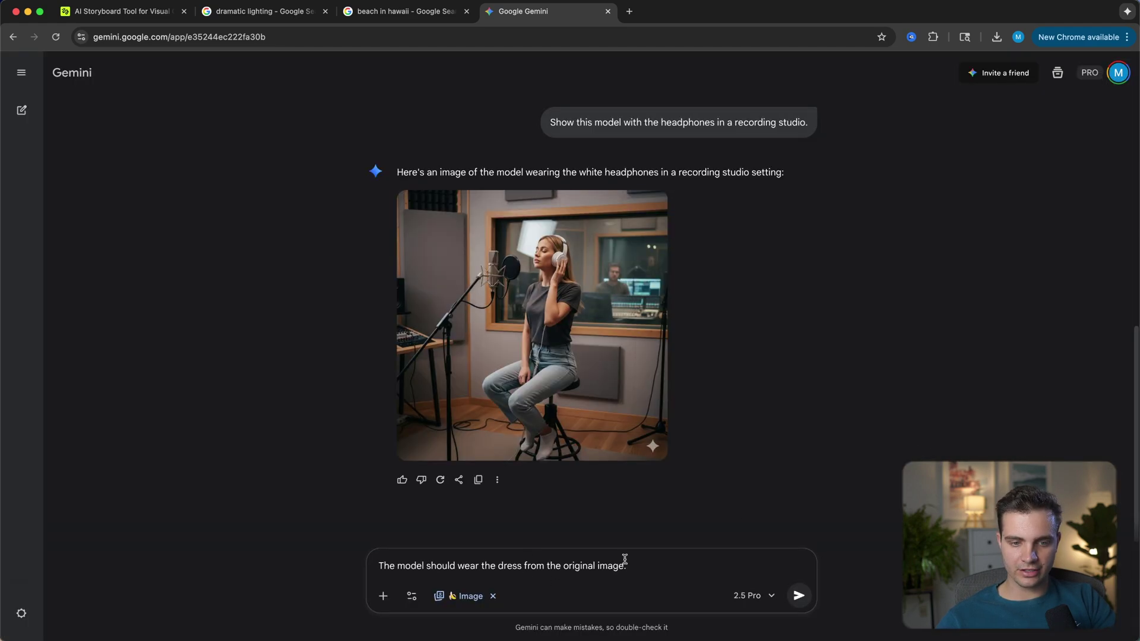
pyautogui.press('Return')
# Attach the headphones and singer photos, generate "Showcase the model wearing the headphones wearing the same dress.", and view the result at full size
pyautogui.click(383, 596)
pyautogui.click(432, 513)
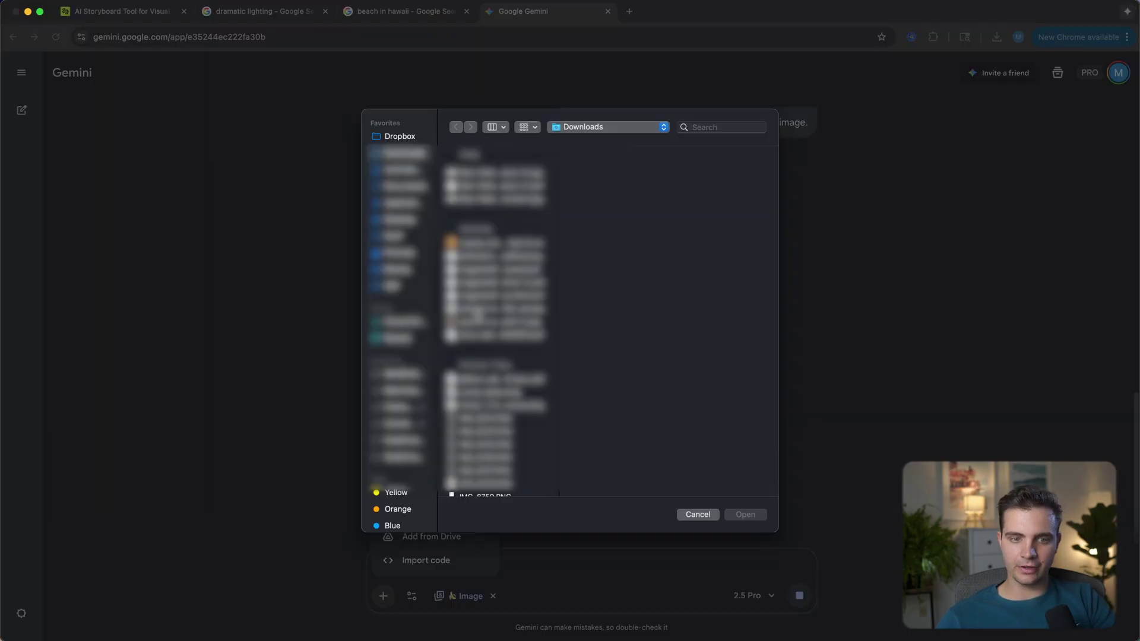
pyautogui.keyDown('shift'); pyautogui.click(512, 324); pyautogui.keyUp('shift')
pyautogui.press('Return')
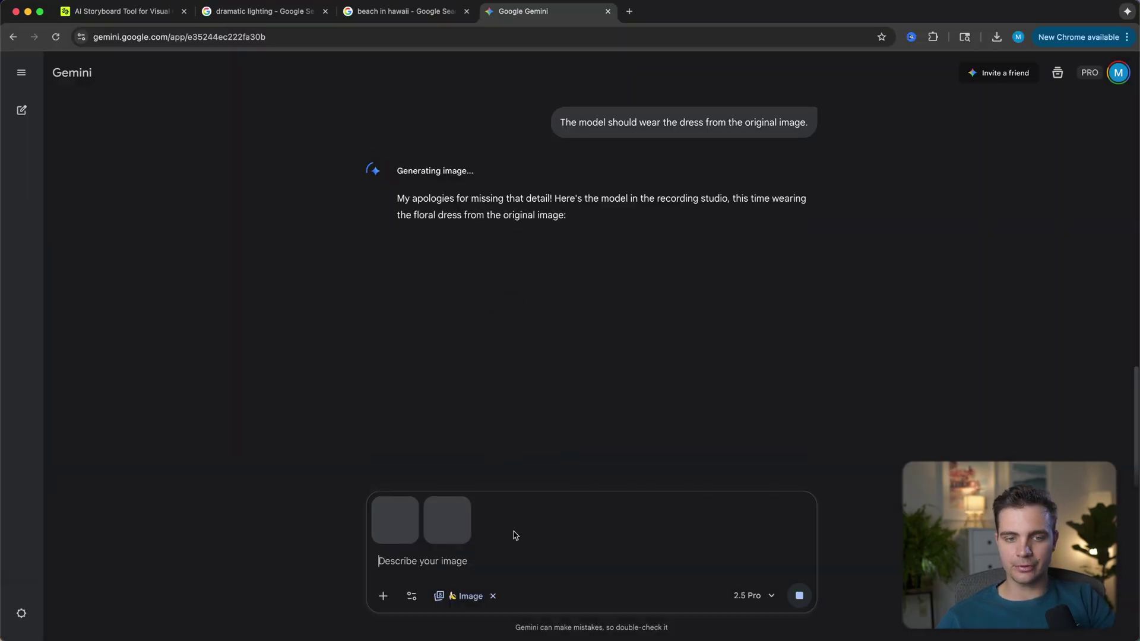
pyautogui.write('Showcase the model wearing the headphones wearing the same dress.')
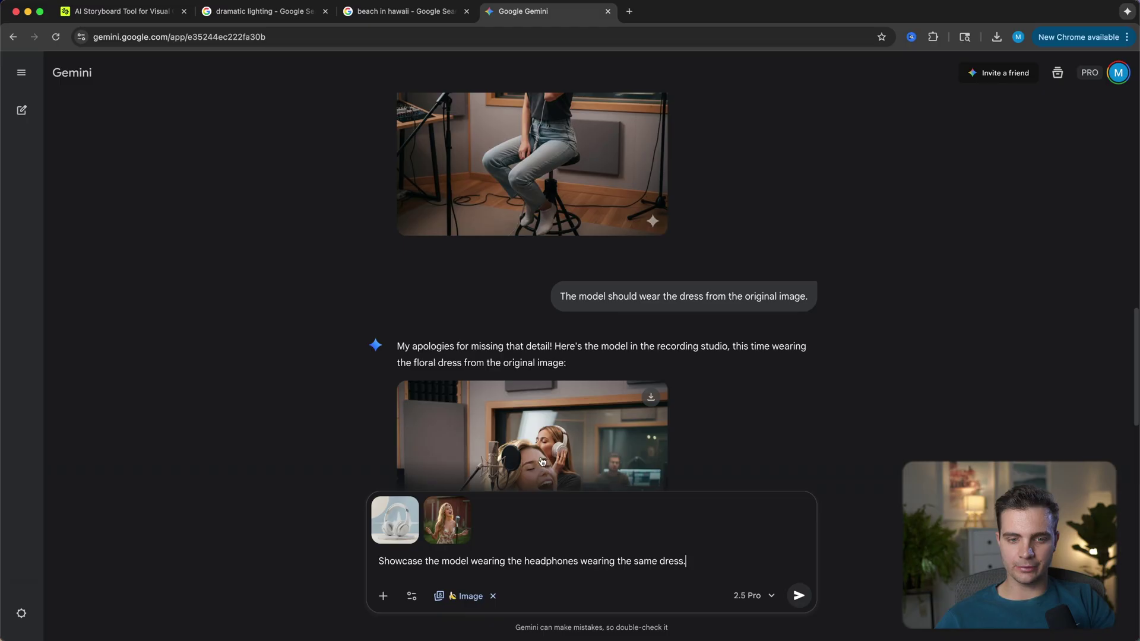
pyautogui.scroll(4, 567, 301)
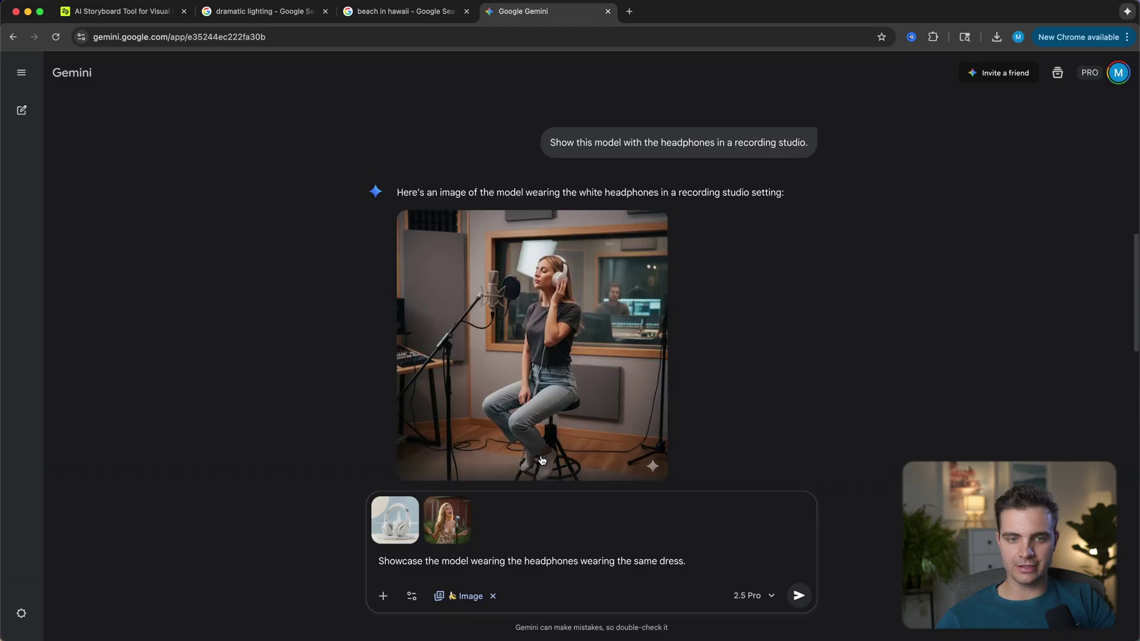
pyautogui.scroll(-7, 567, 302)
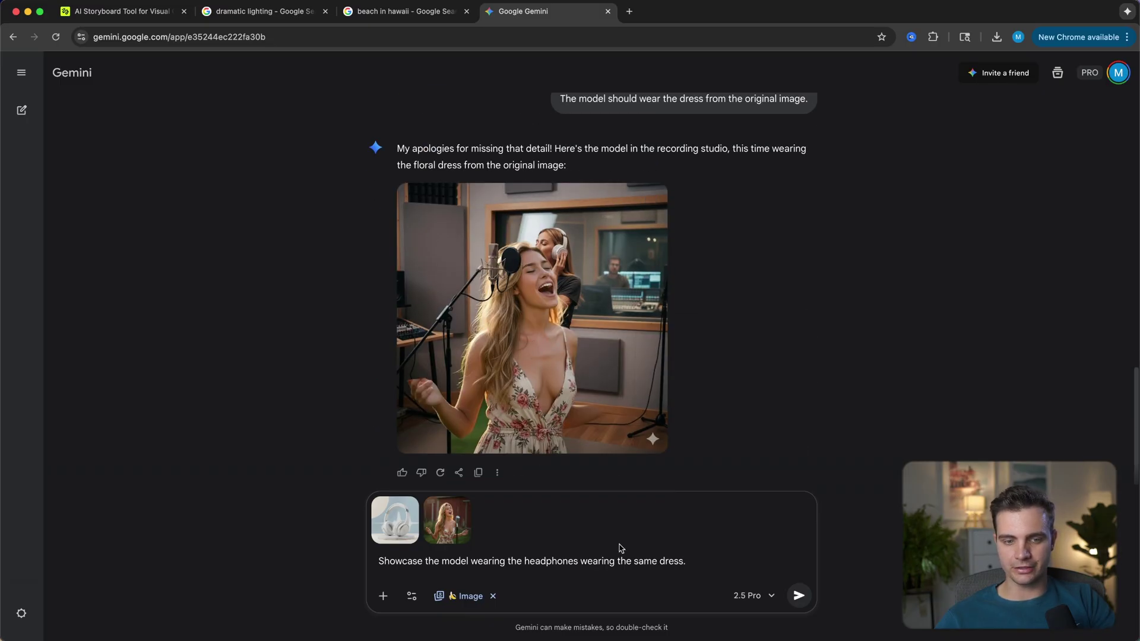
pyautogui.moveTo(390, 536)
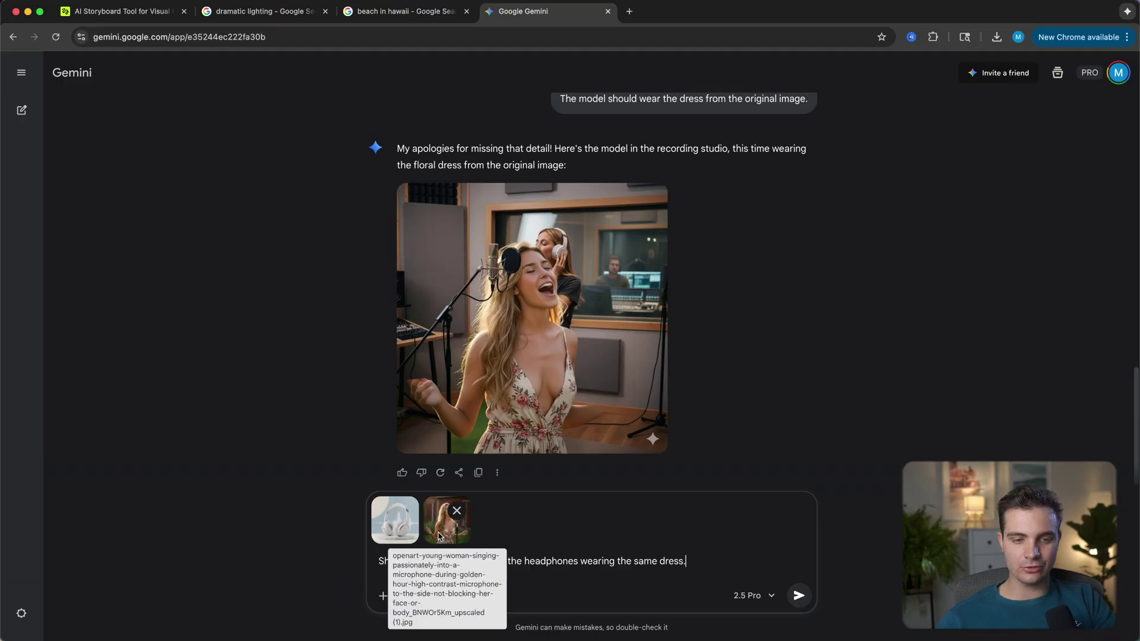
pyautogui.click(798, 604)
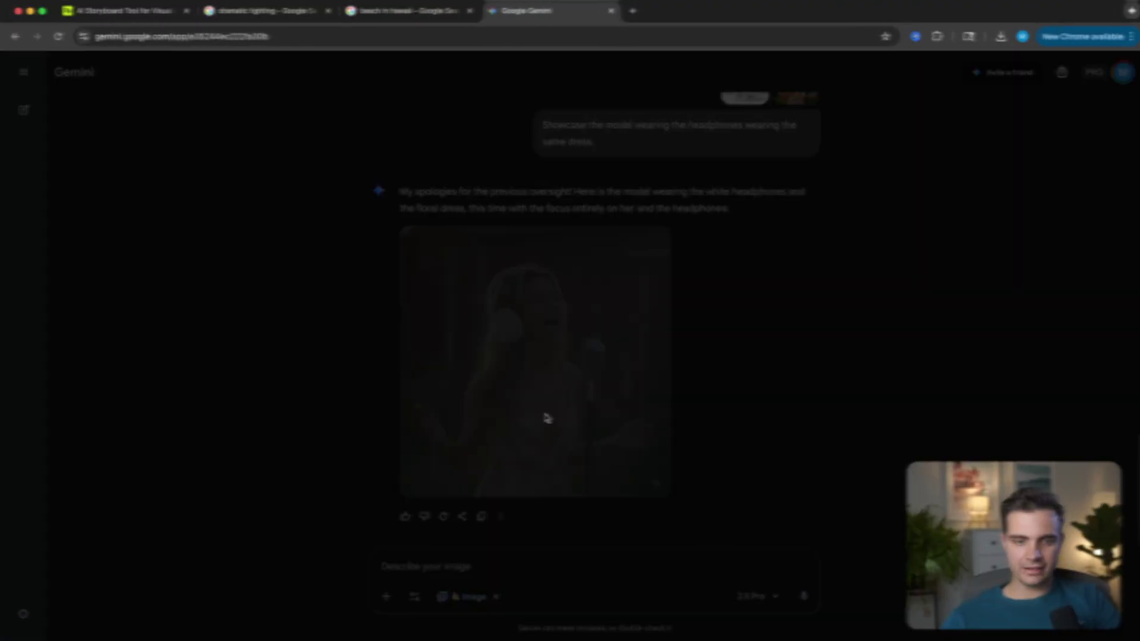
pyautogui.click(547, 417)
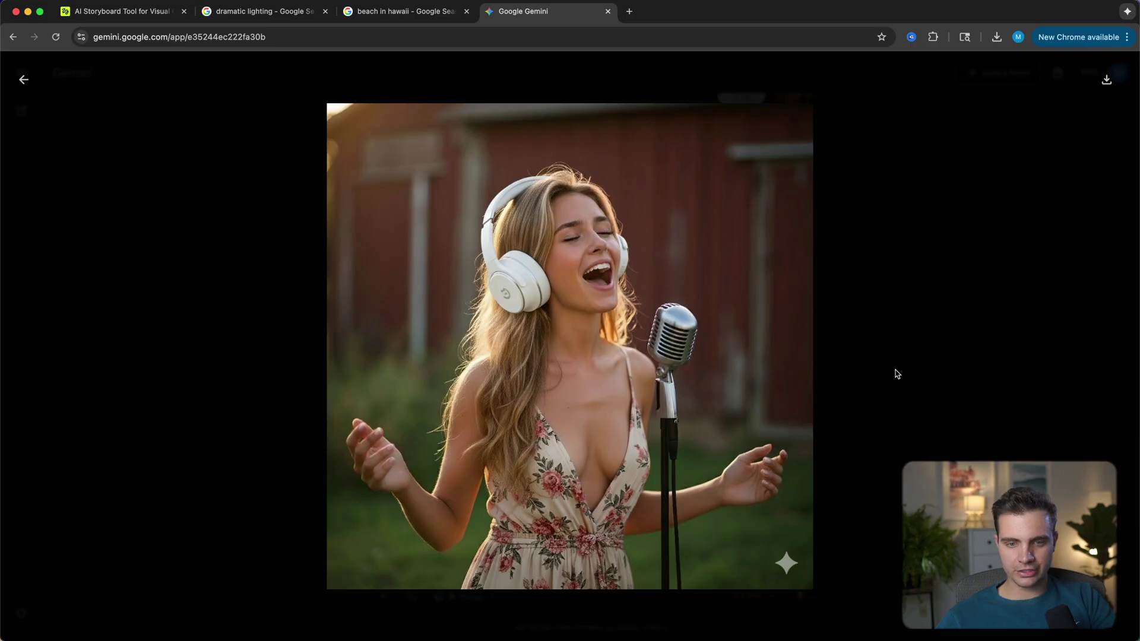
pyautogui.click(879, 379)
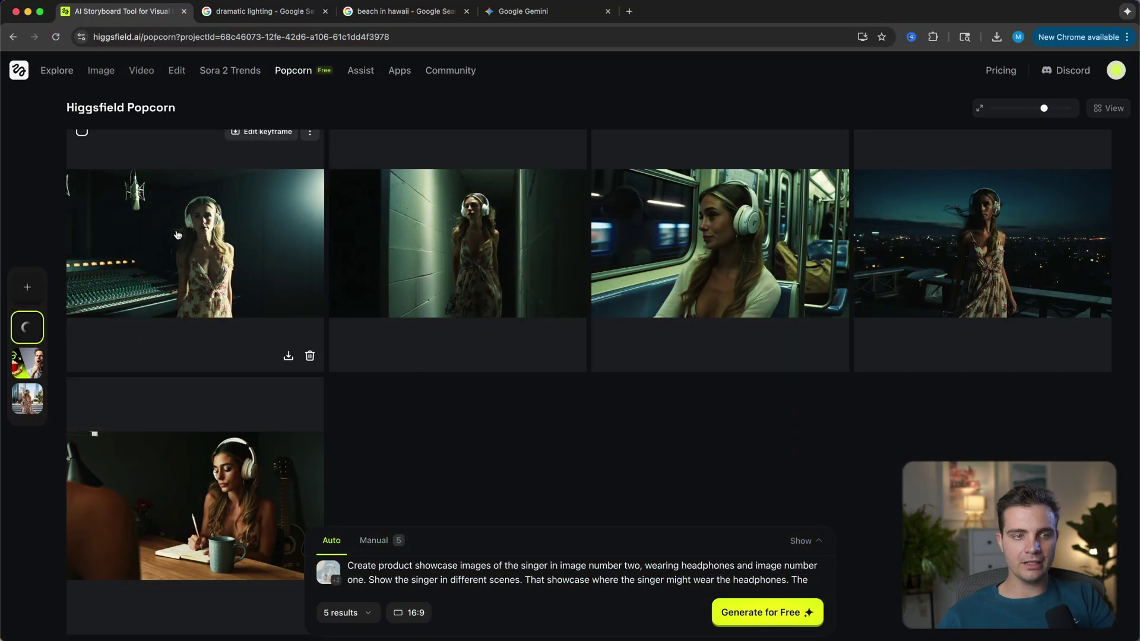
# Animate Popcorn's recording studio singer image with the prompt "The model showcasing white product headphones in dramatic lighting in a studio."
pyautogui.scroll(1, 183, 257)
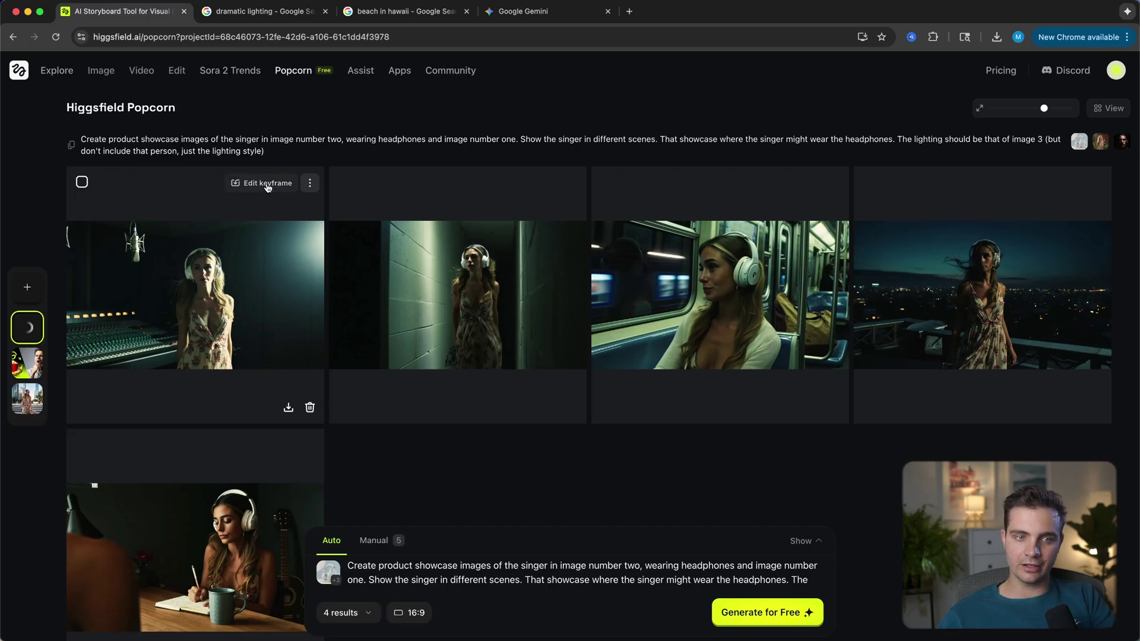
pyautogui.click(308, 184)
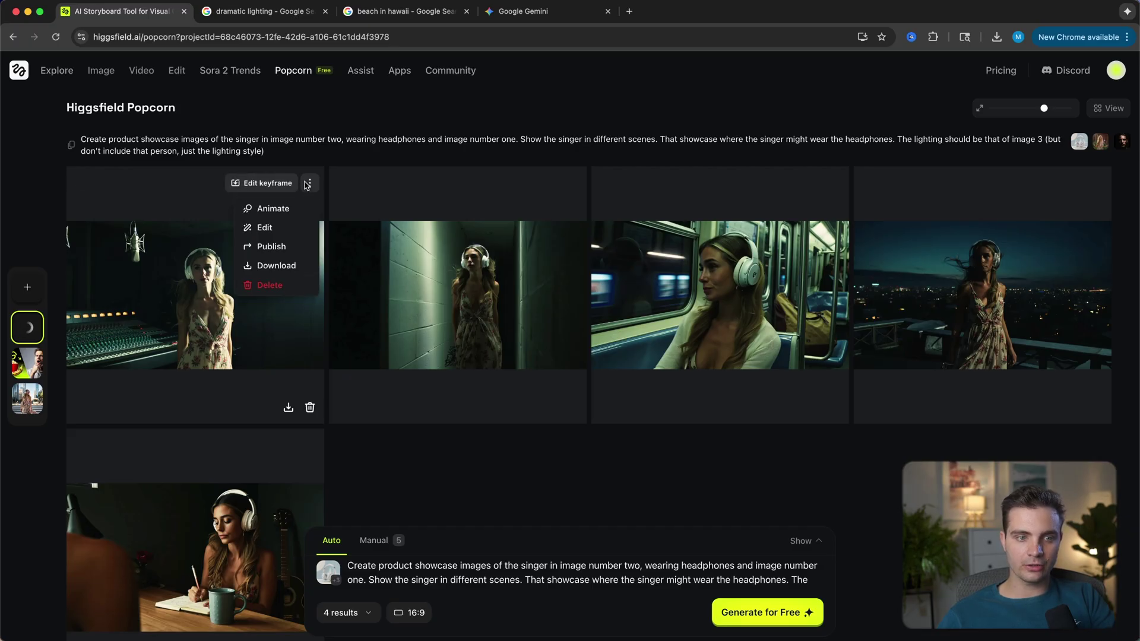
pyautogui.click(249, 208)
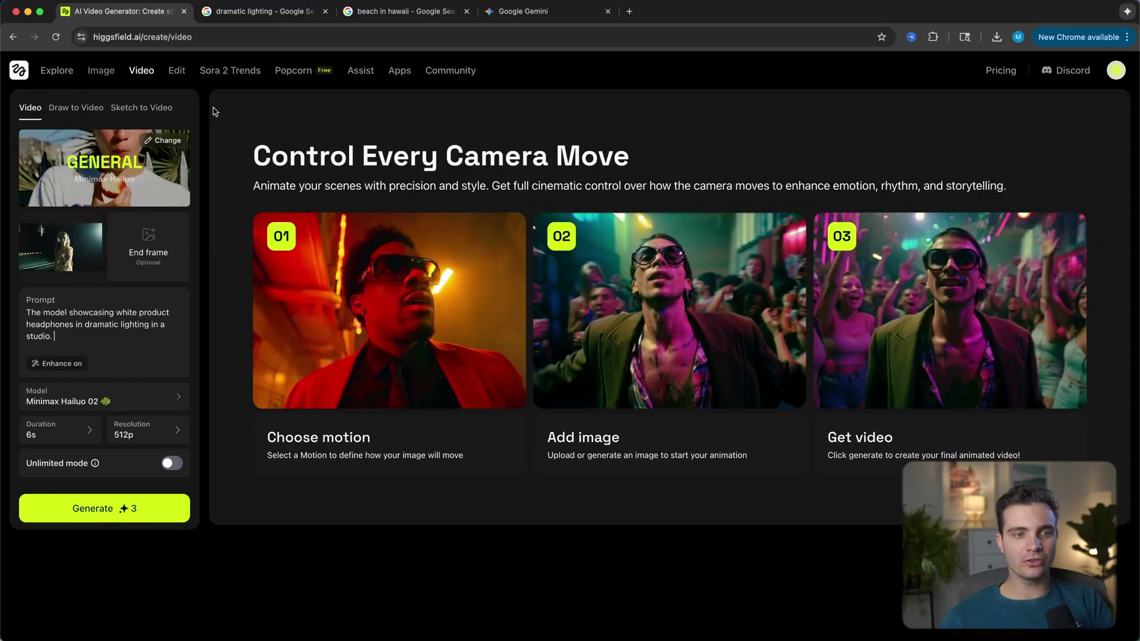
pyautogui.moveTo(143, 71)
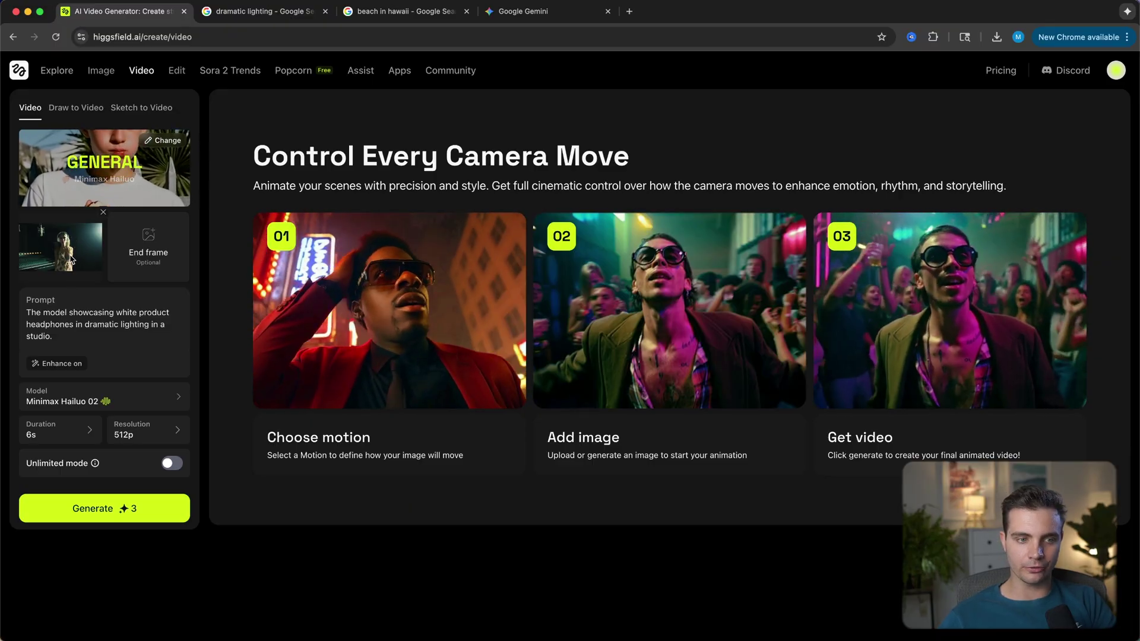
# Set the video model to Google Veo 3.1 Fast and generate the studio headphones clip
pyautogui.click(159, 399)
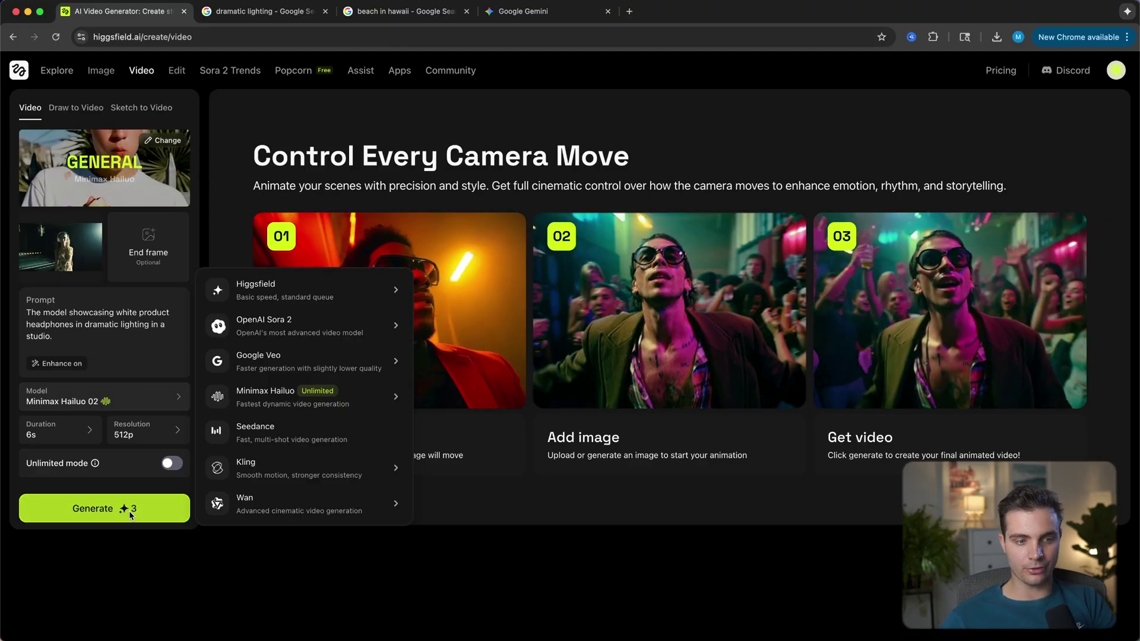
pyautogui.moveTo(293, 373)
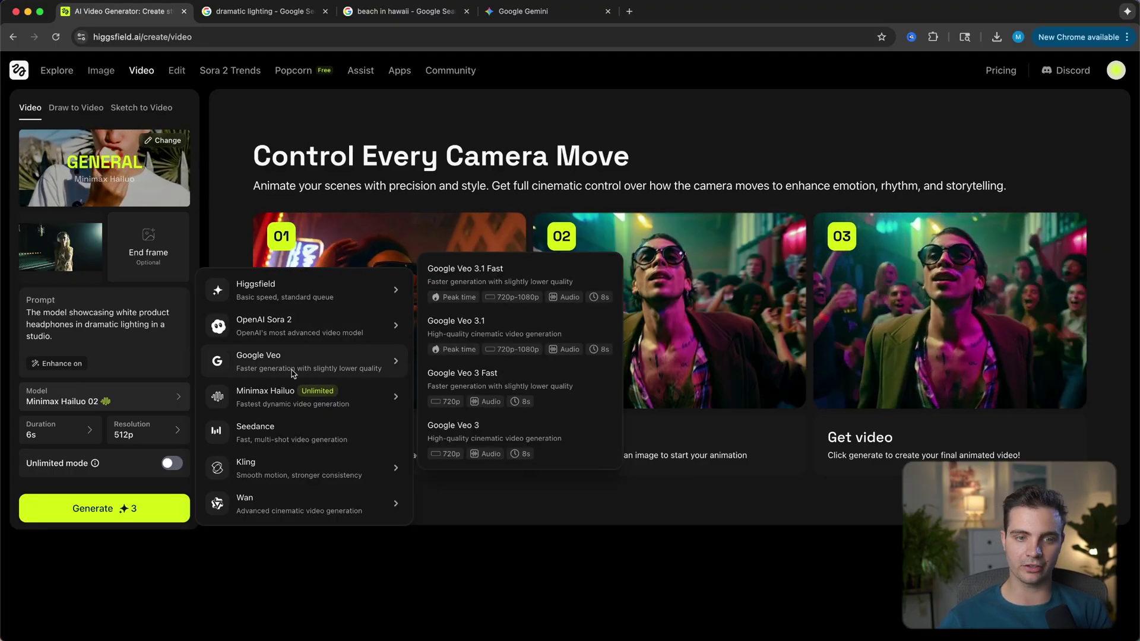
pyautogui.click(509, 274)
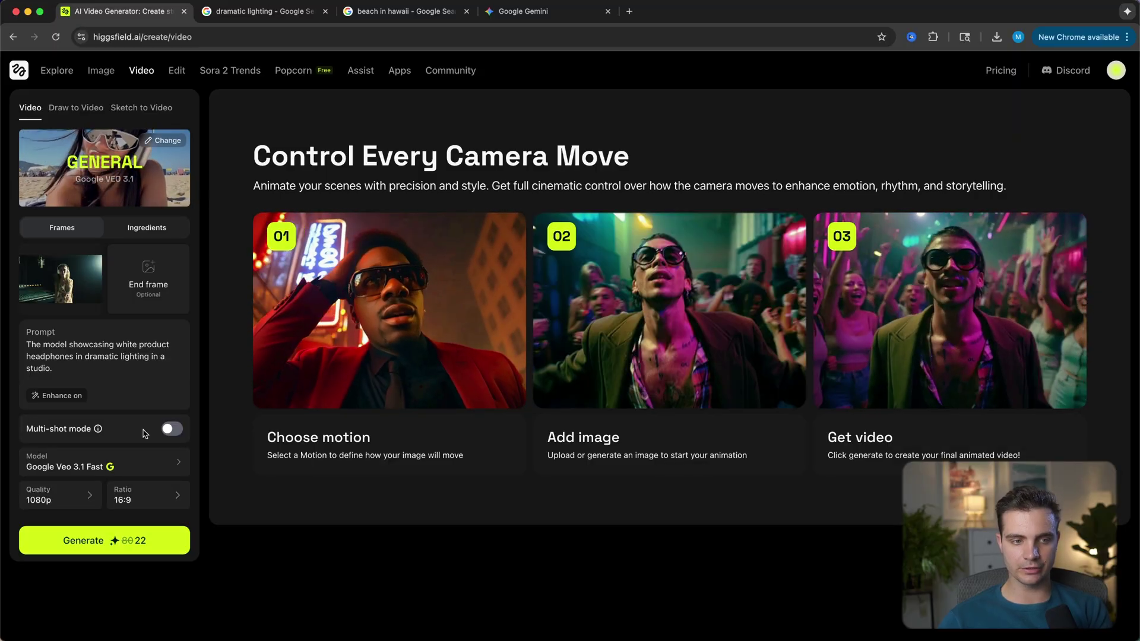
pyautogui.click(119, 541)
# Set the video model to Sora 2 Max with 12s duration and 1080p resolution, and generate the studio headphones clip
pyautogui.moveTo(289, 374)
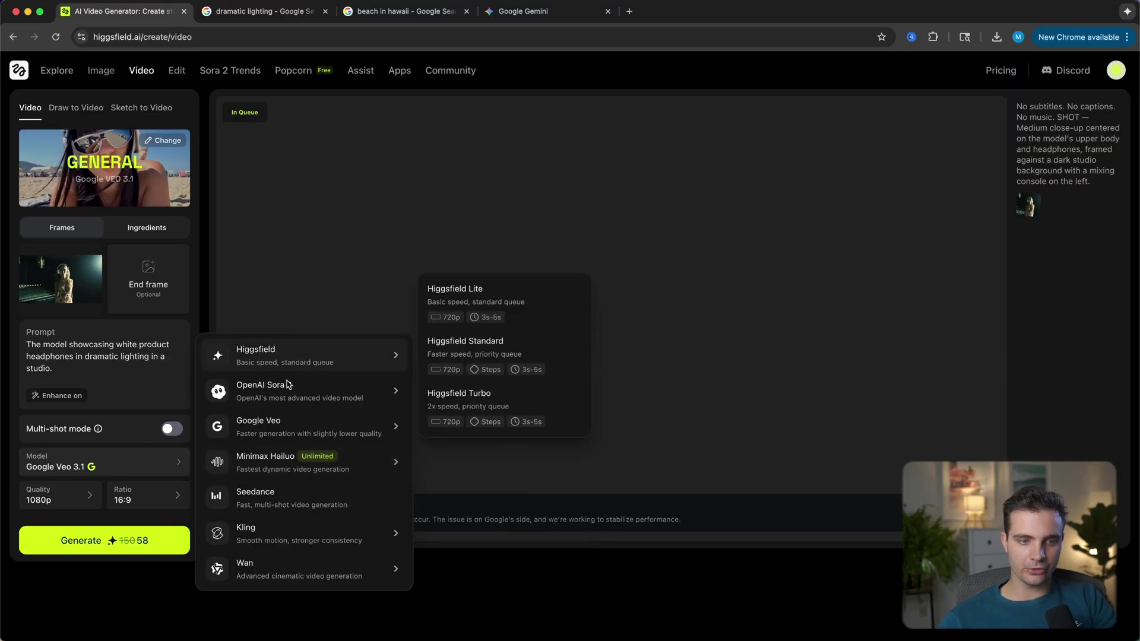
pyautogui.moveTo(286, 400)
pyautogui.click(505, 467)
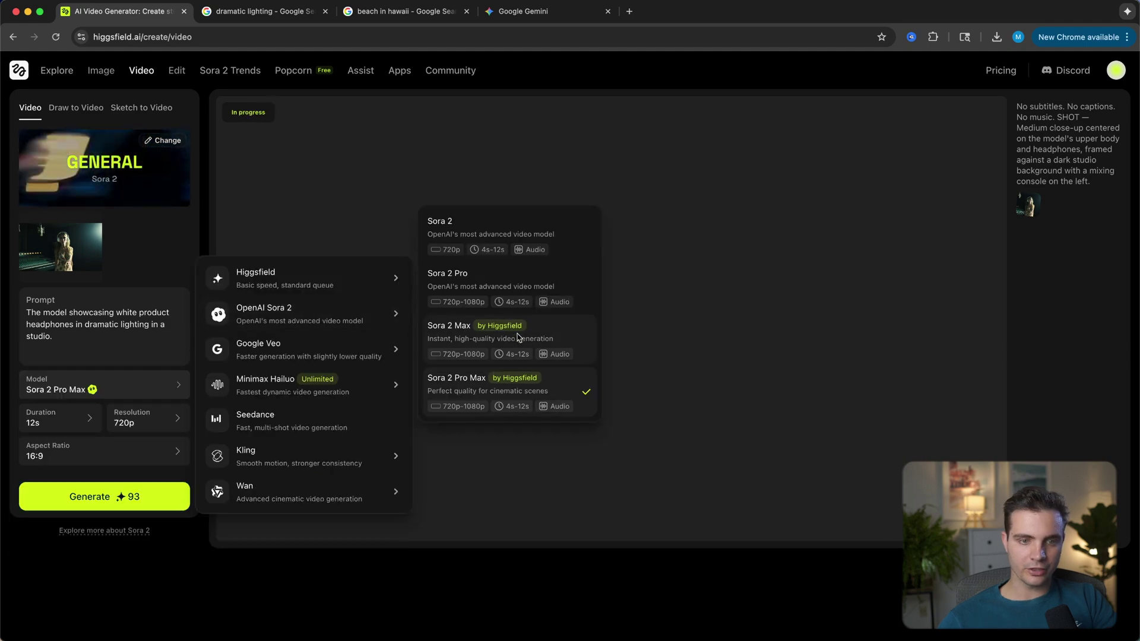
pyautogui.click(565, 335)
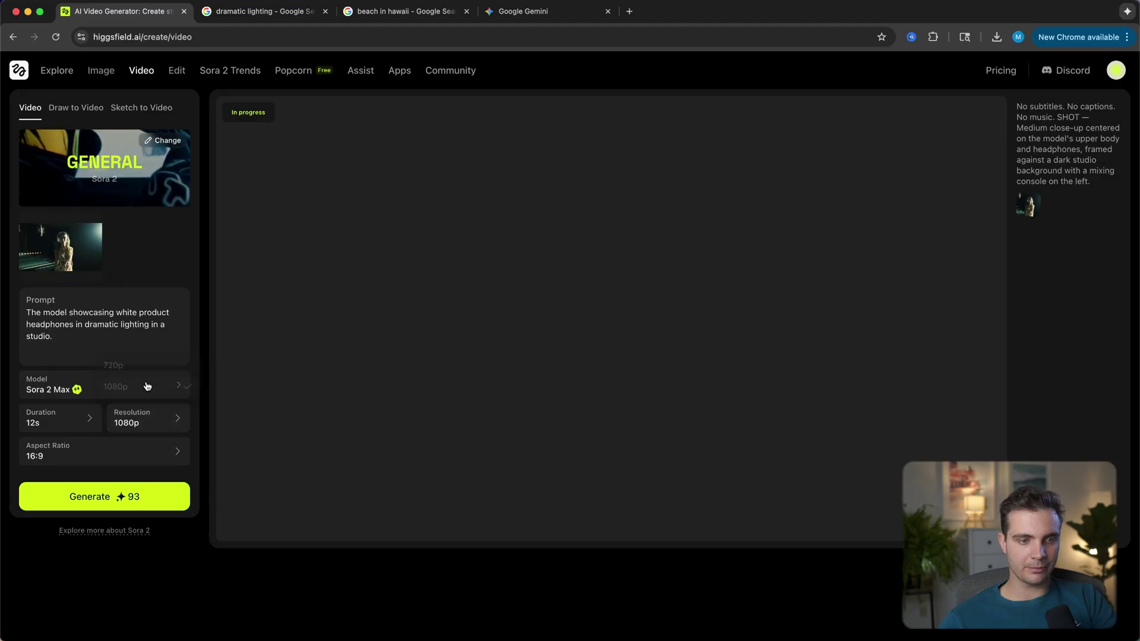
pyautogui.click(121, 502)
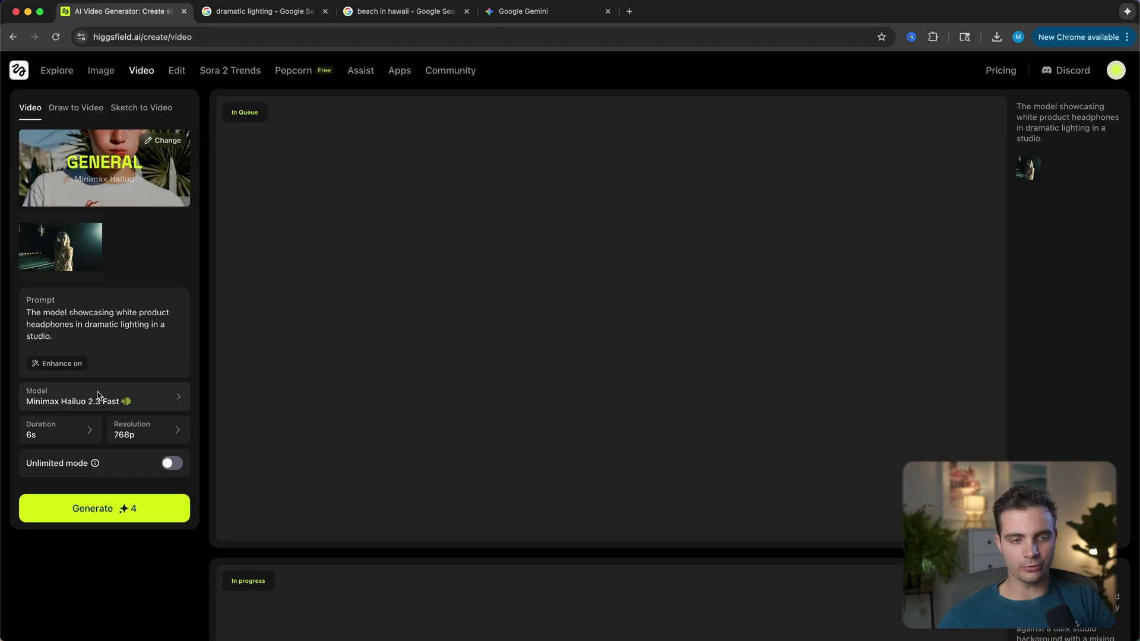
# Set the clip duration to 10s for the Minimax Hailuo 2.3 Fast model
pyautogui.click(66, 433)
pyautogui.click(122, 450)
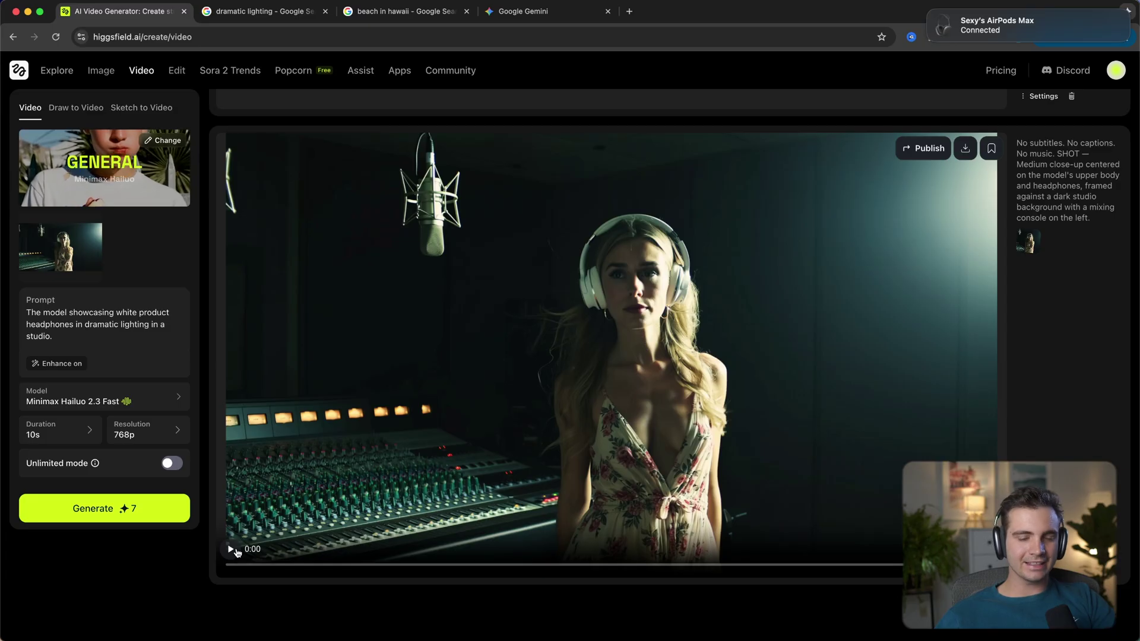
# Play back and replay the two finished recording studio singer clips to compare their motion and consistency
pyautogui.click(231, 550)
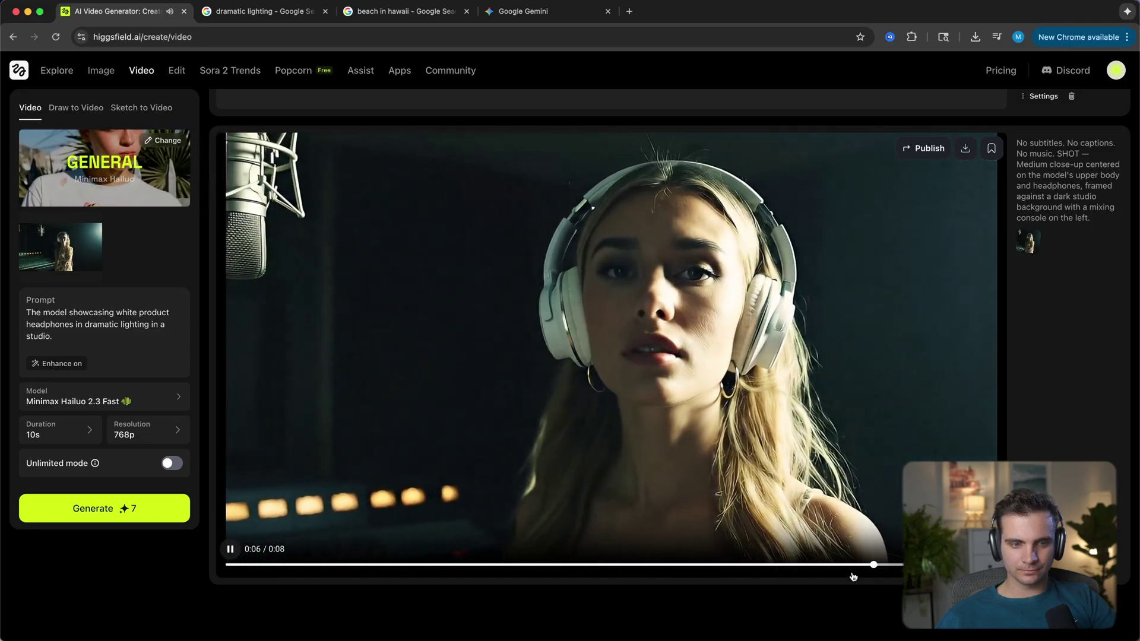
pyautogui.click(229, 550)
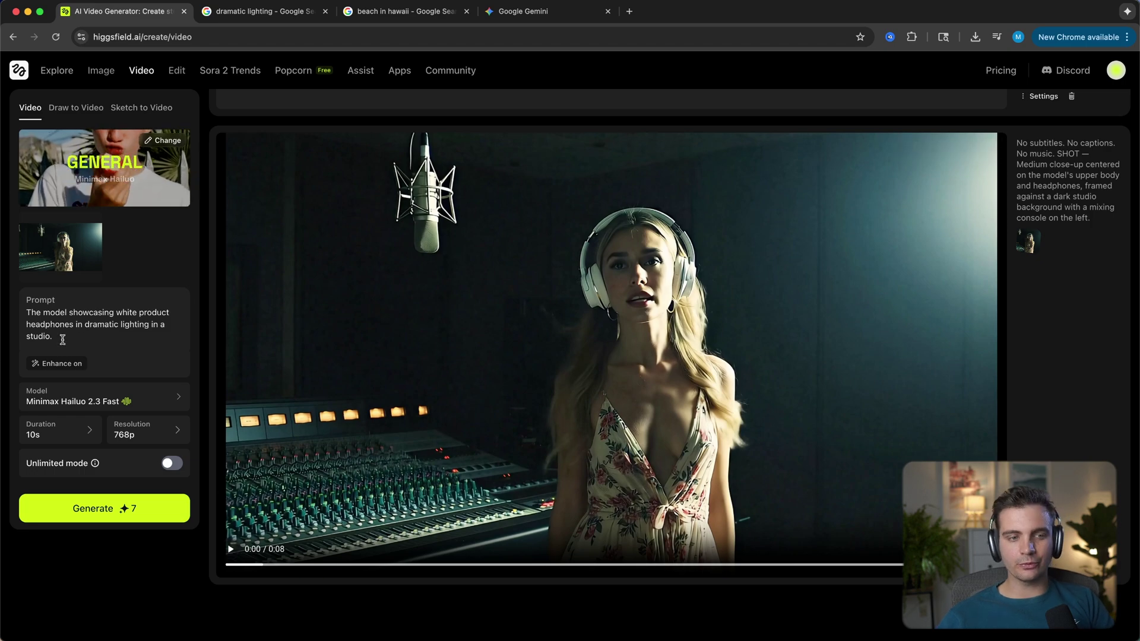
pyautogui.click(230, 551)
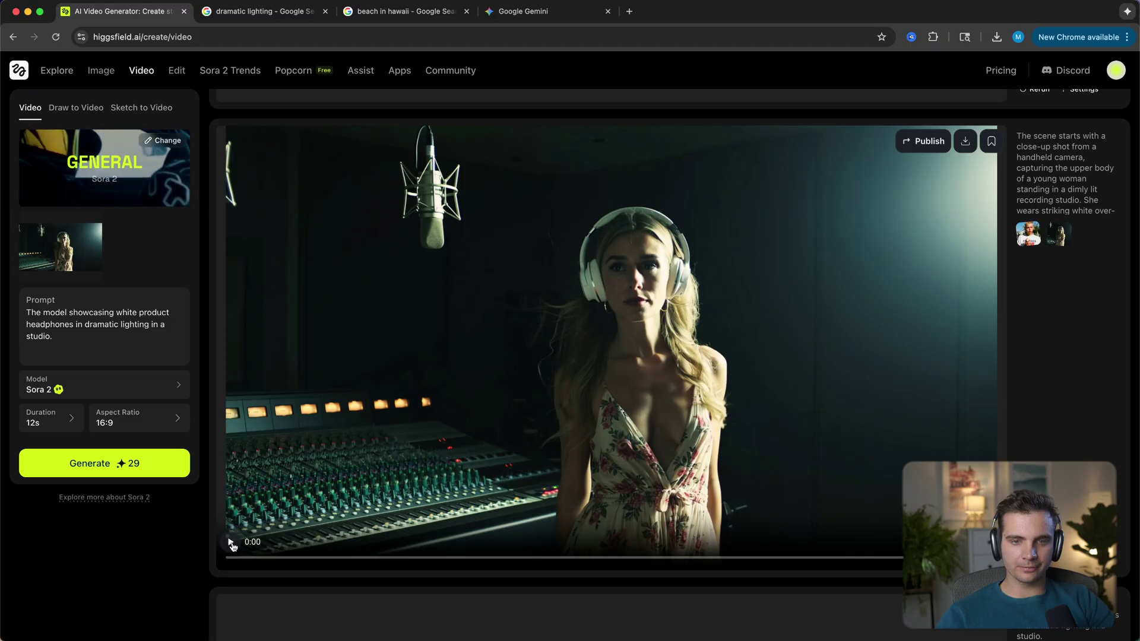
pyautogui.click(231, 543)
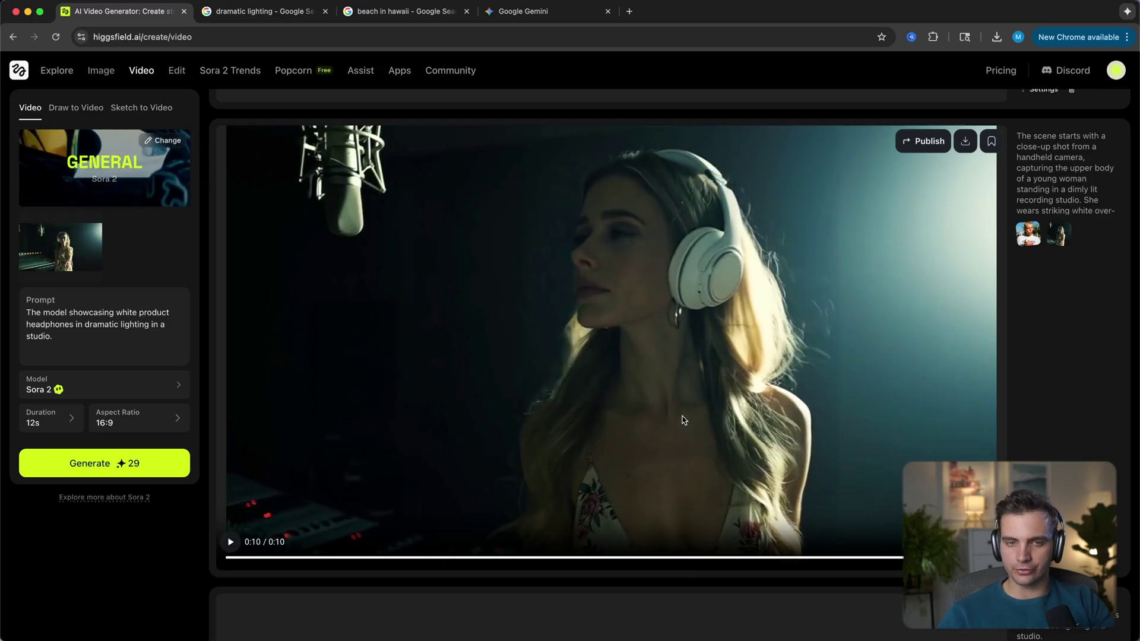
pyautogui.click(230, 540)
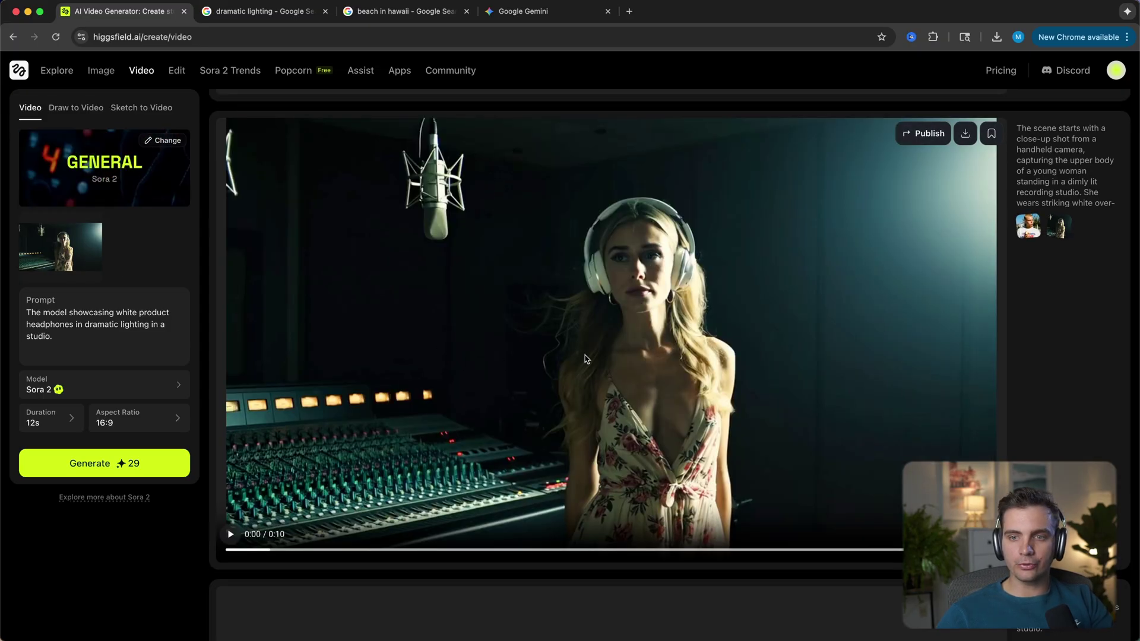
# Send Popcorn's corridor image of the headphones model to video generation and select the Wan 2.5 model
pyautogui.click(305, 78)
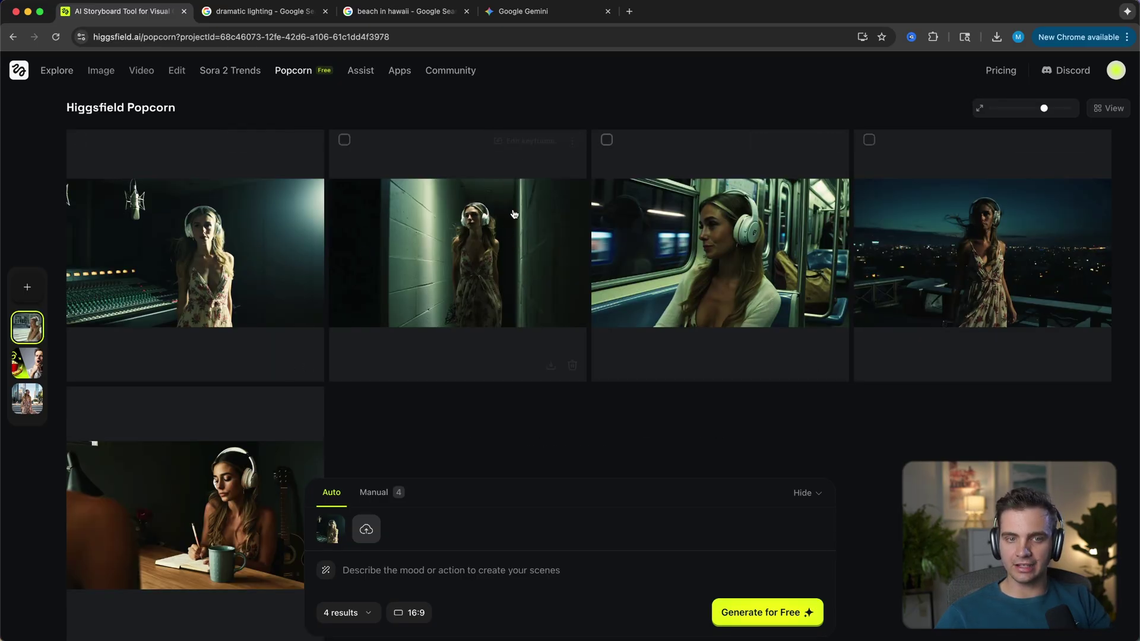
pyautogui.click(573, 140)
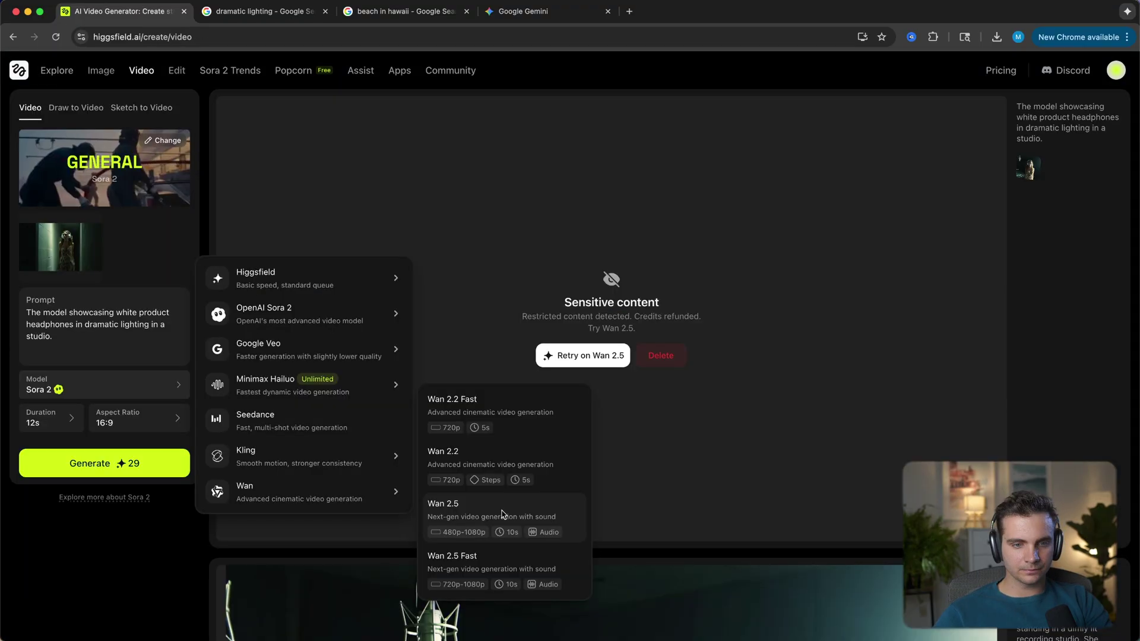
pyautogui.click(503, 516)
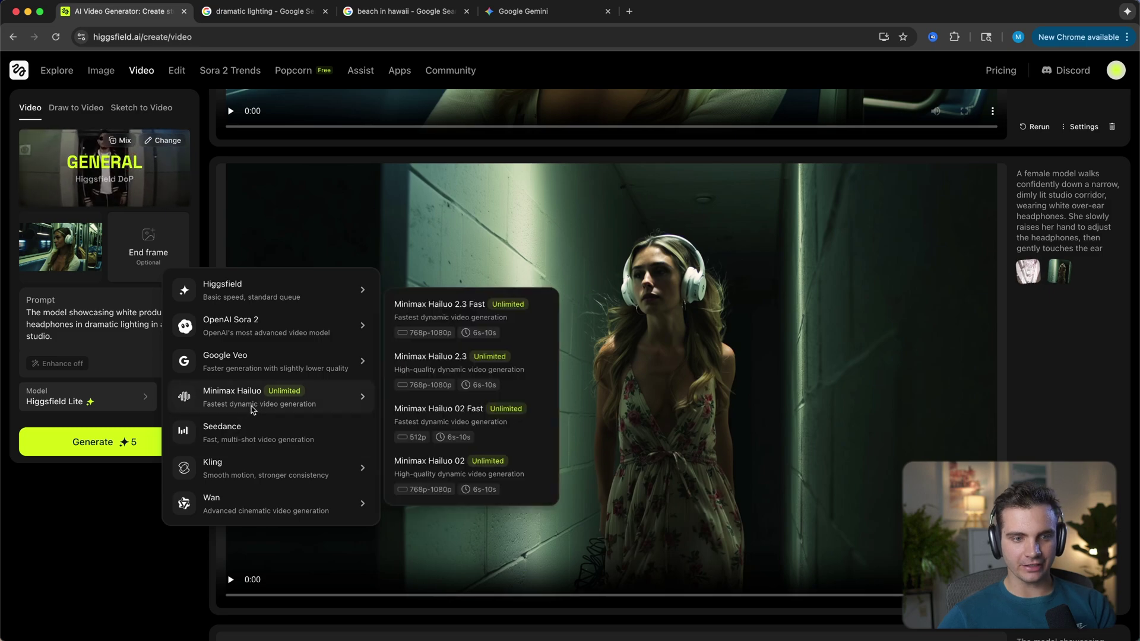
pyautogui.moveTo(356, 504)
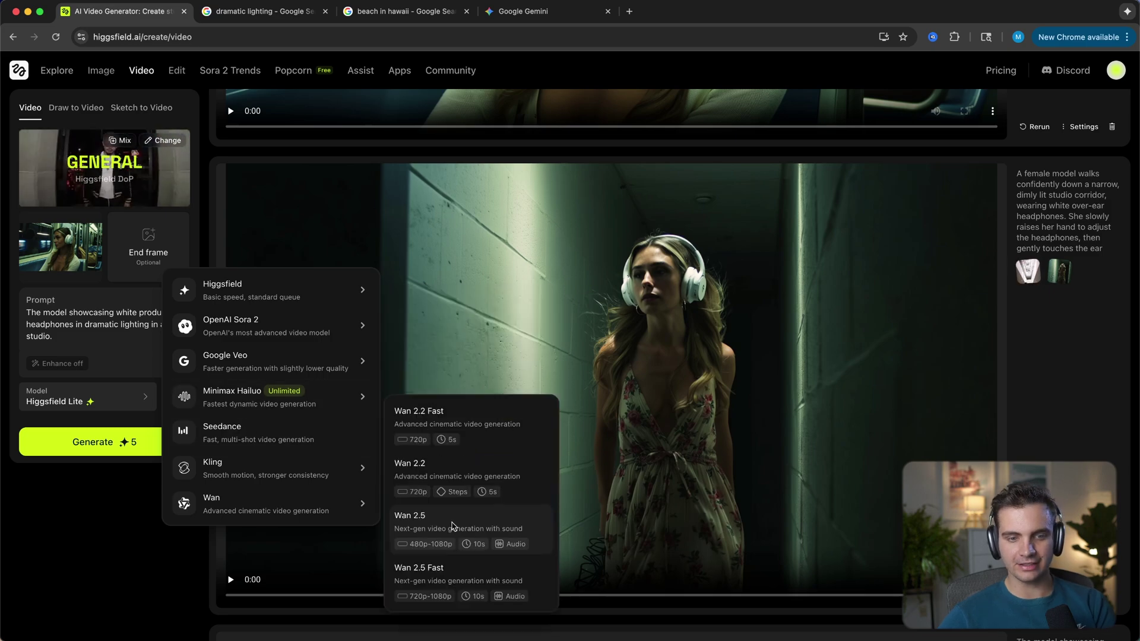
pyautogui.click(390, 481)
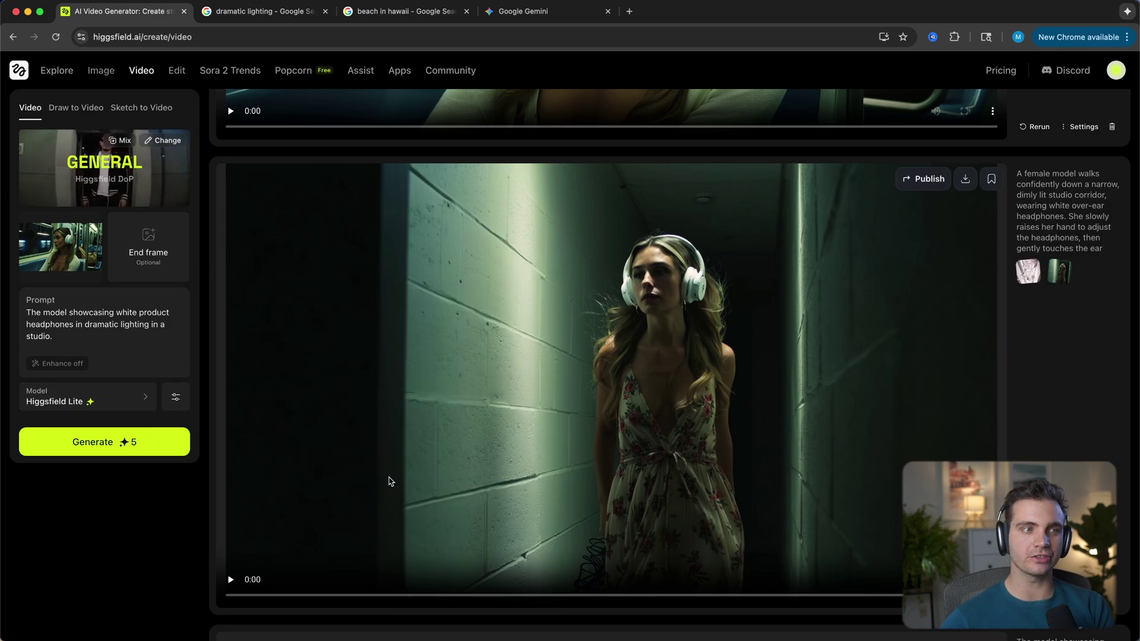
# Review the generated headphone clips one after another: recording studio, corridor, train, night city view and writing desk
pyautogui.scroll(-8, 433, 425)
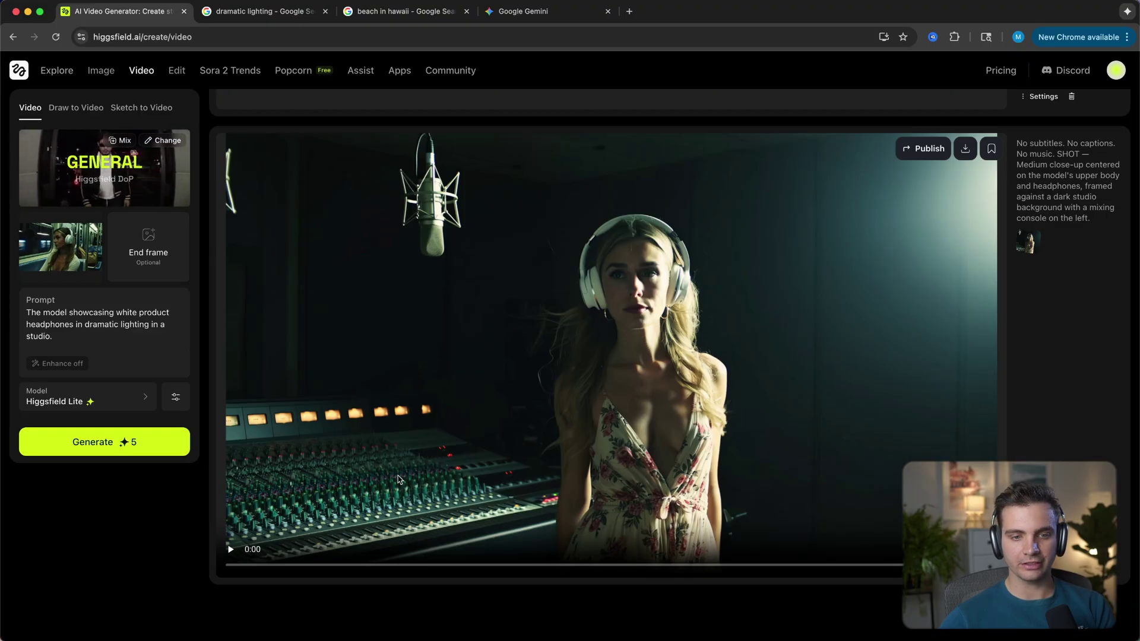
pyautogui.click(231, 550)
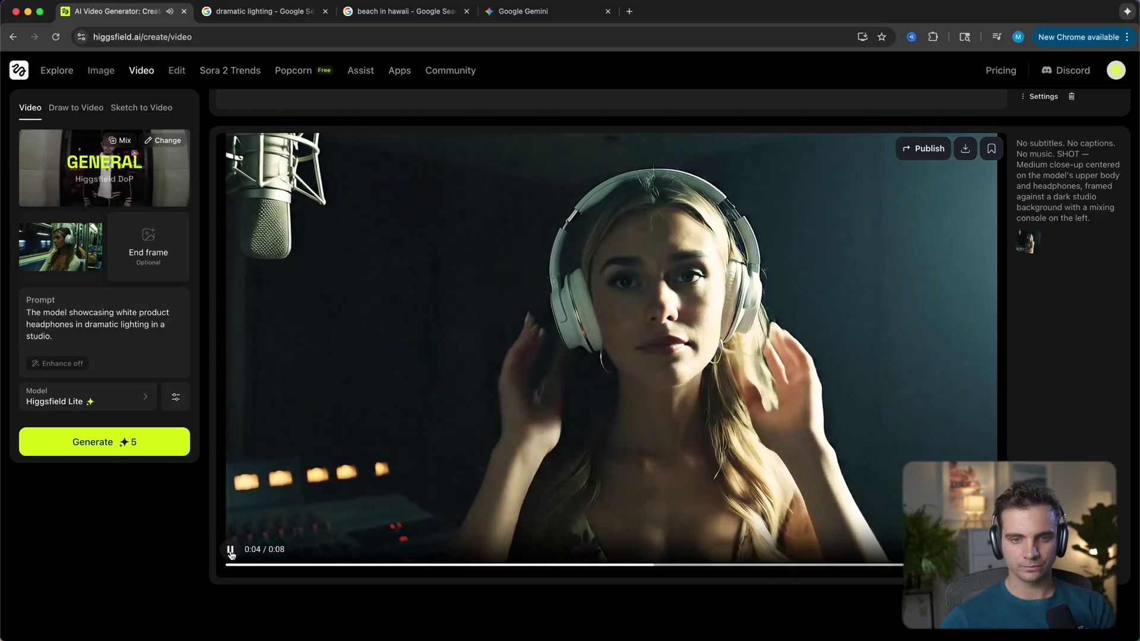
pyautogui.scroll(6, 249, 484)
pyautogui.scroll(-6, 719, 274)
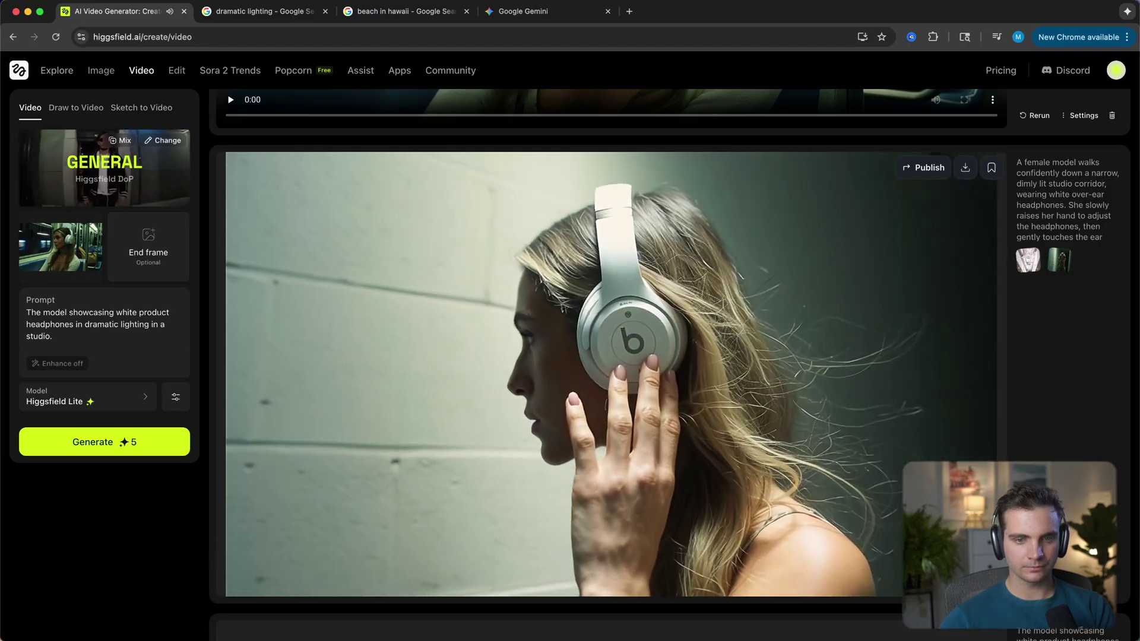
pyautogui.scroll(6, 407, 477)
pyautogui.click(231, 569)
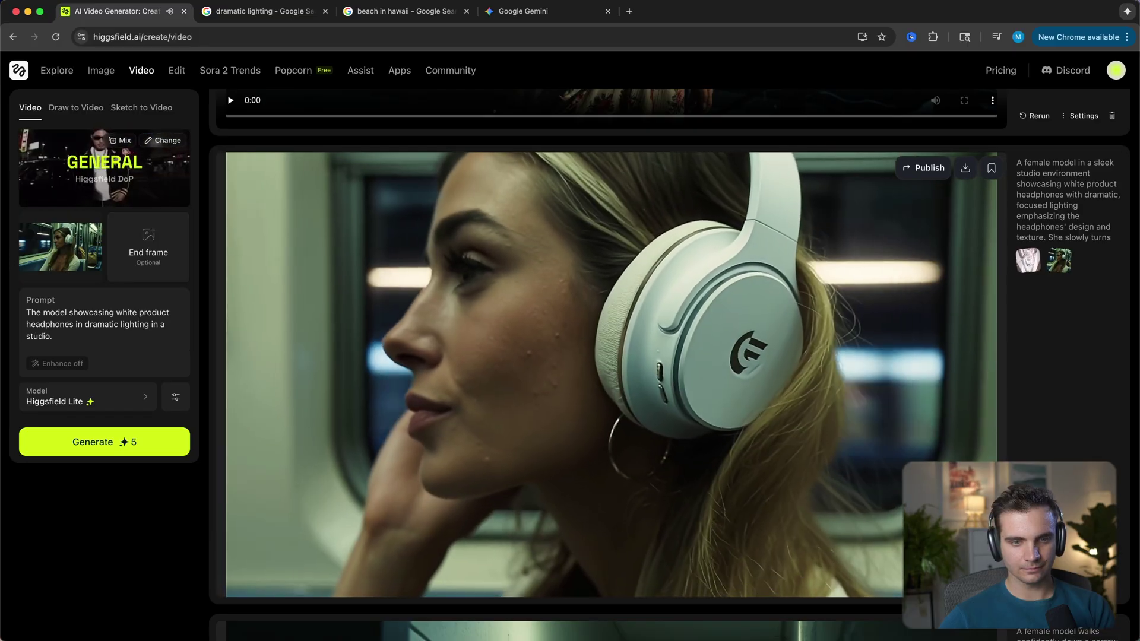
pyautogui.scroll(6, 304, 493)
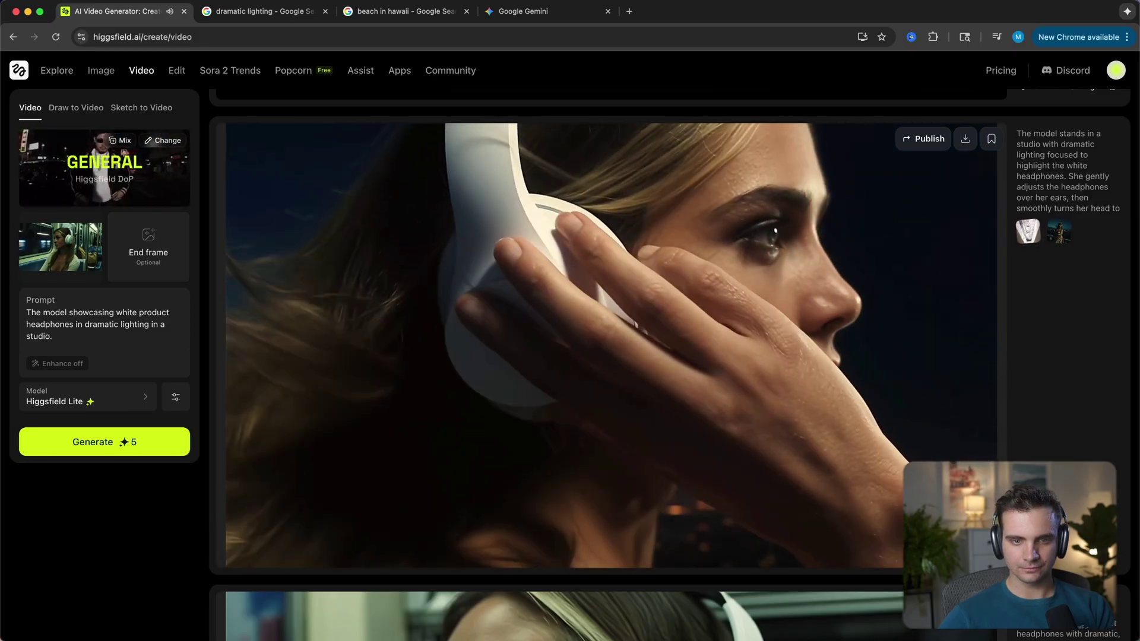
pyautogui.scroll(6, 229, 517)
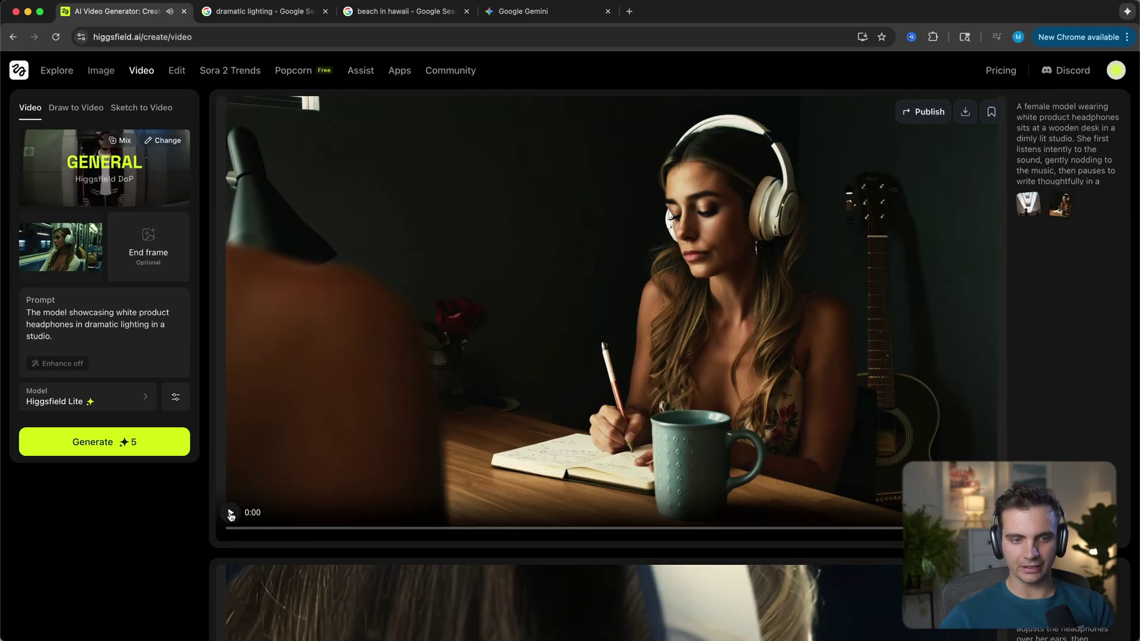